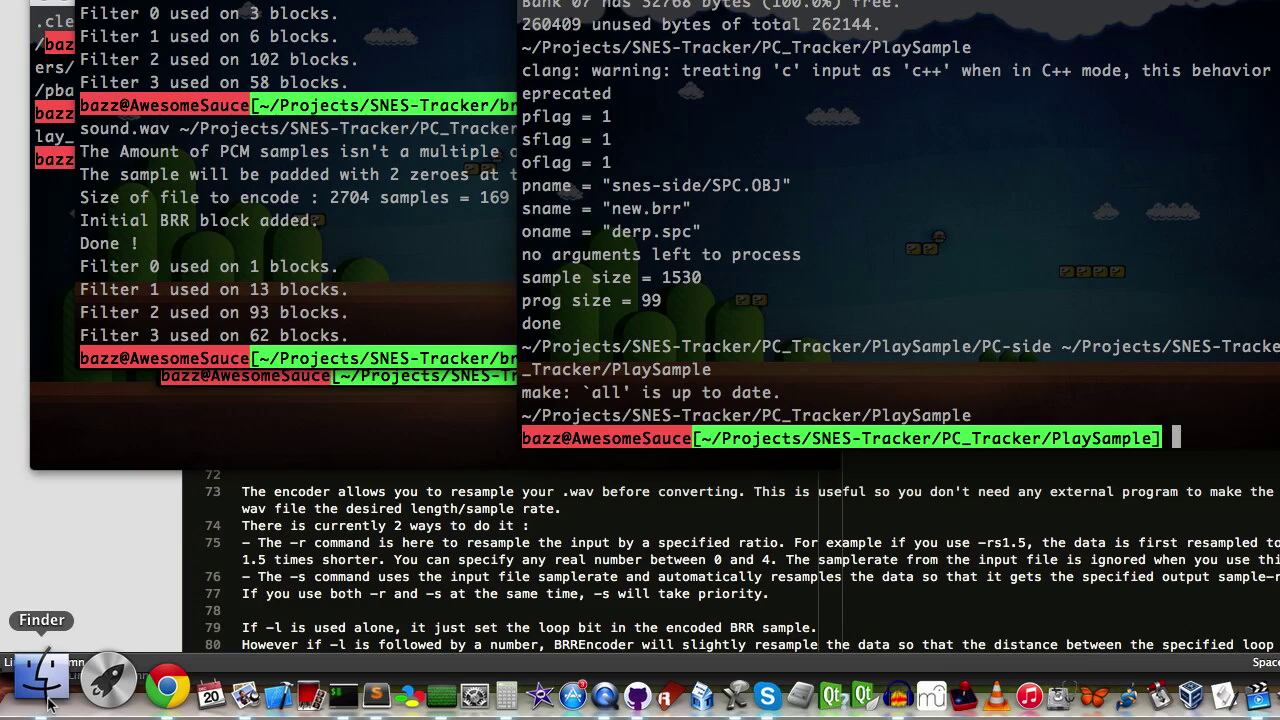
Switch to Finder and preview sound.WAV in the BRRTools bin folder, playing it back
left_click(47, 700)
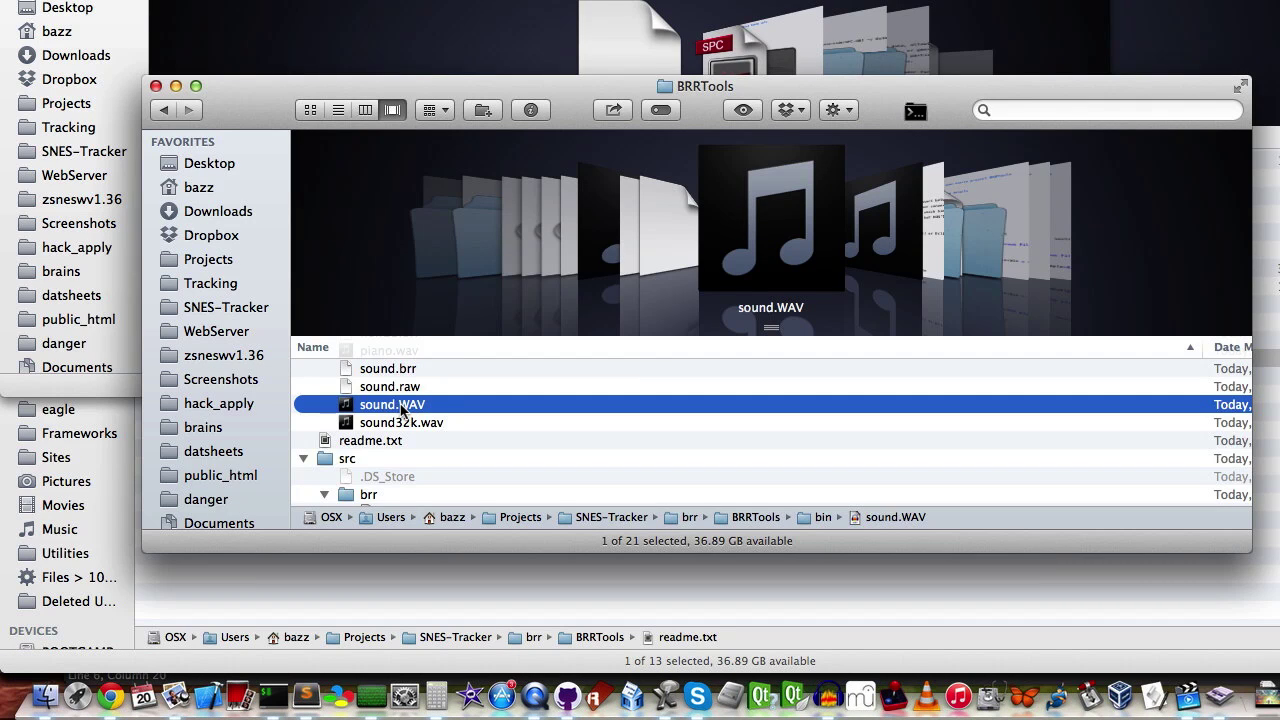
key("space")
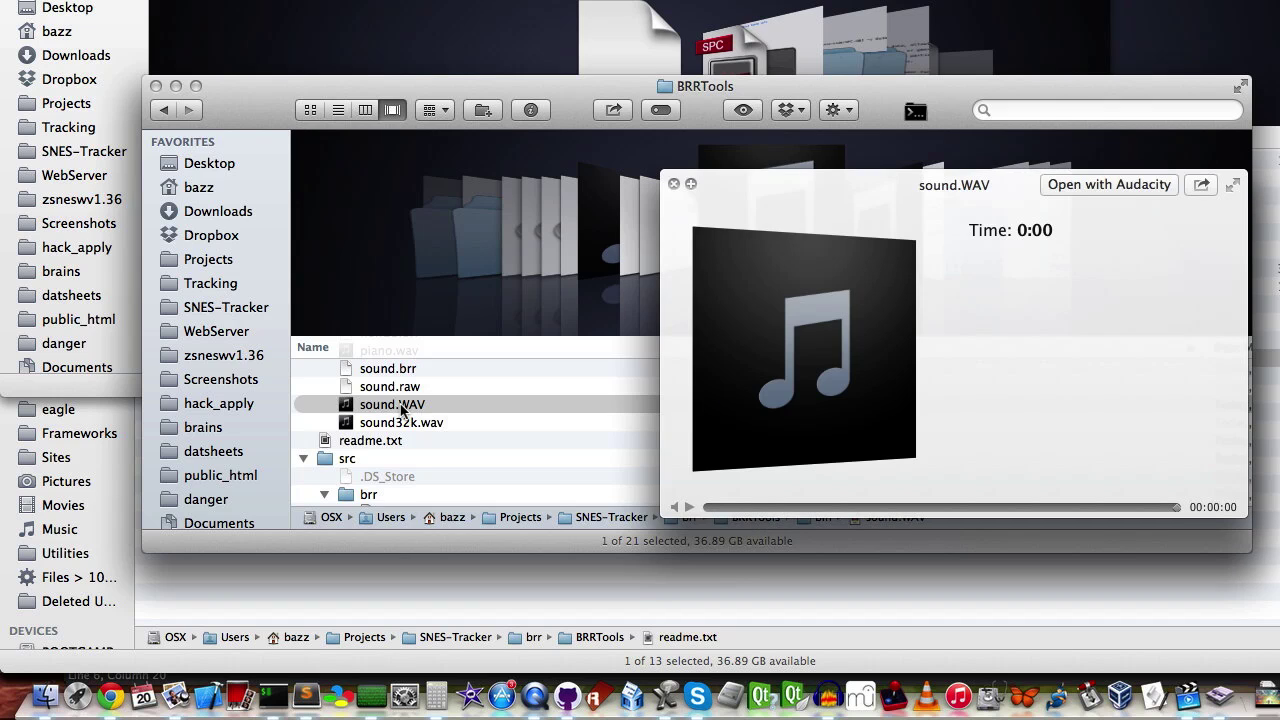
left_click(688, 508)
key("space")
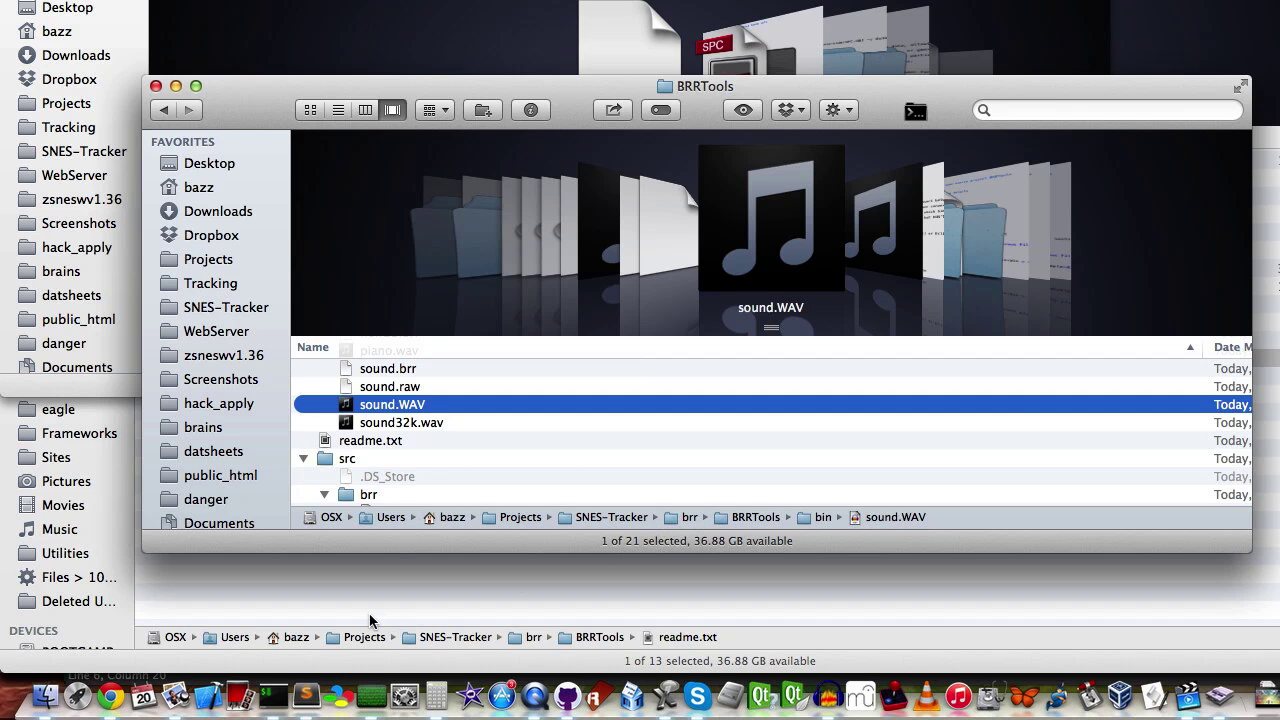
In iTerm, rerun java brr.BRREncoder on sound.wav with output ~/Projects/SNES-Tracker/PC_Tracker/PlaySample/new.brr, omitting the -sc32000 option
left_click(280, 682)
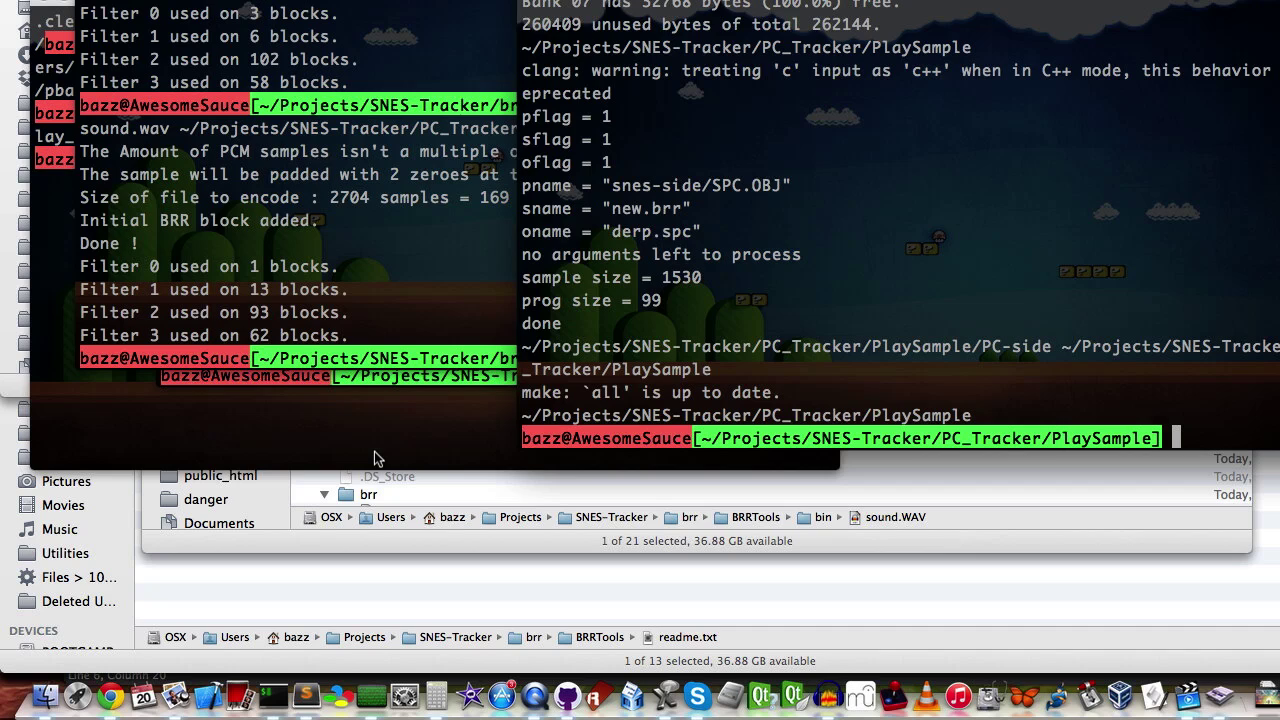
left_click(378, 296)
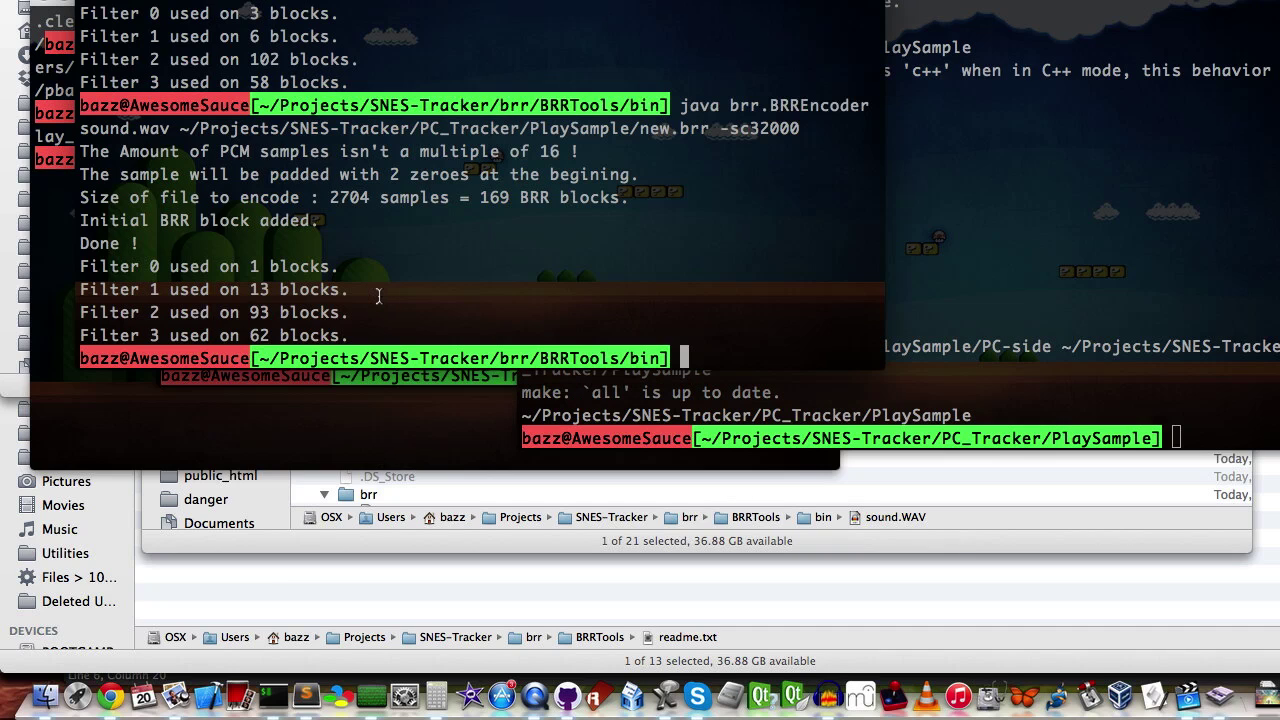
key("Up")
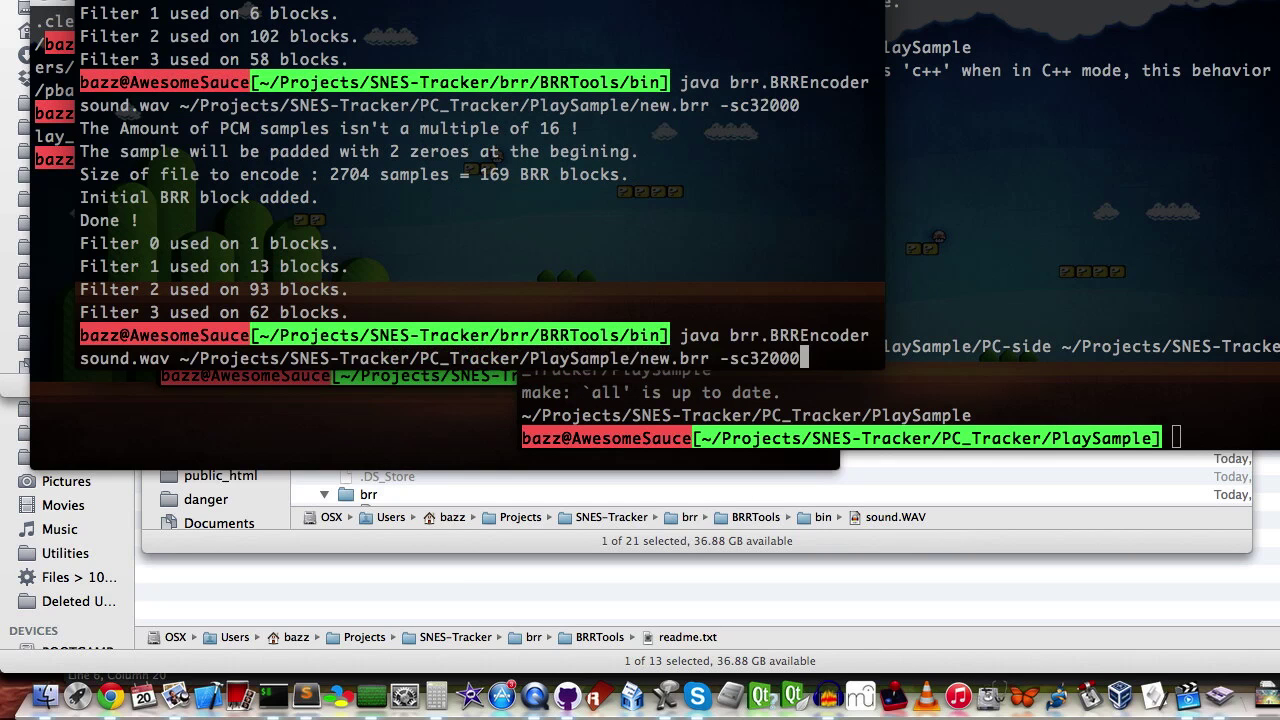
key("BackSpace")
key("BackSpace")
key("BackSpace")
key("BackSpace")
key("BackSpace")
key("BackSpace")
key("BackSpace")
key("BackSpace")
key("BackSpace")
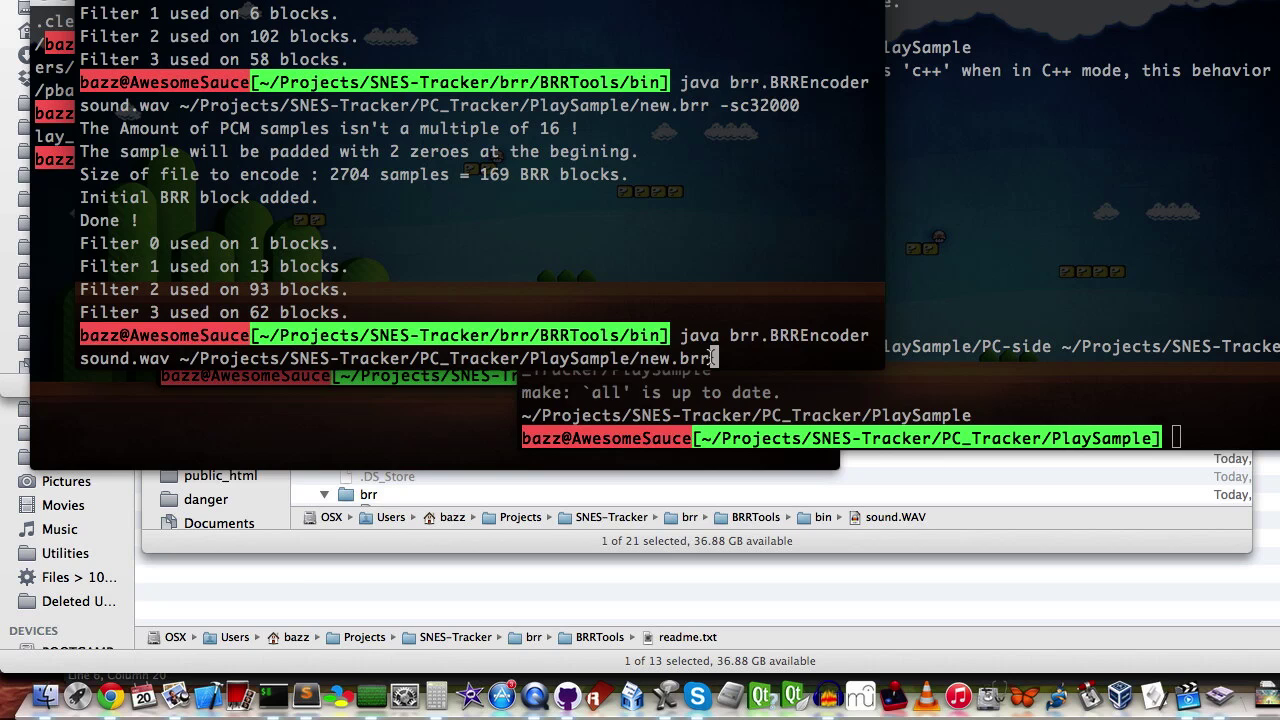
key("Return")
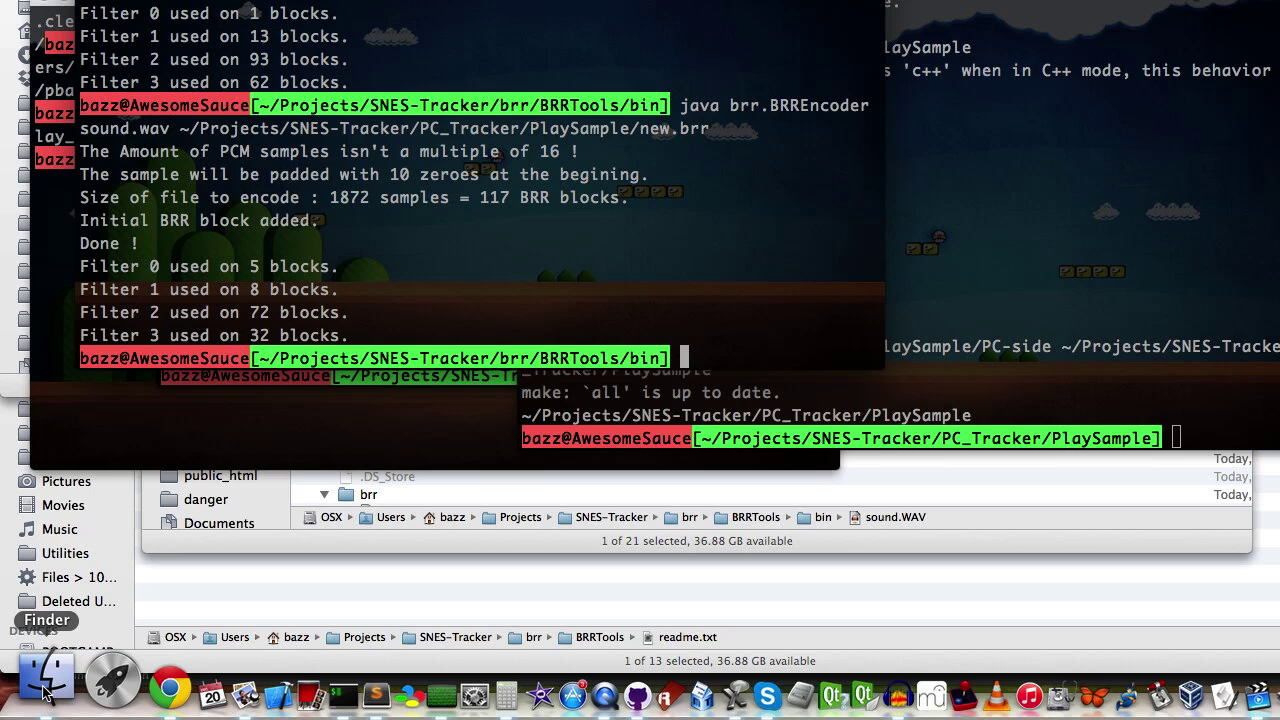
Run ./play_sample.sh in the PlaySample terminal to hear the sample encoded without resampling
left_click(1000, 400)
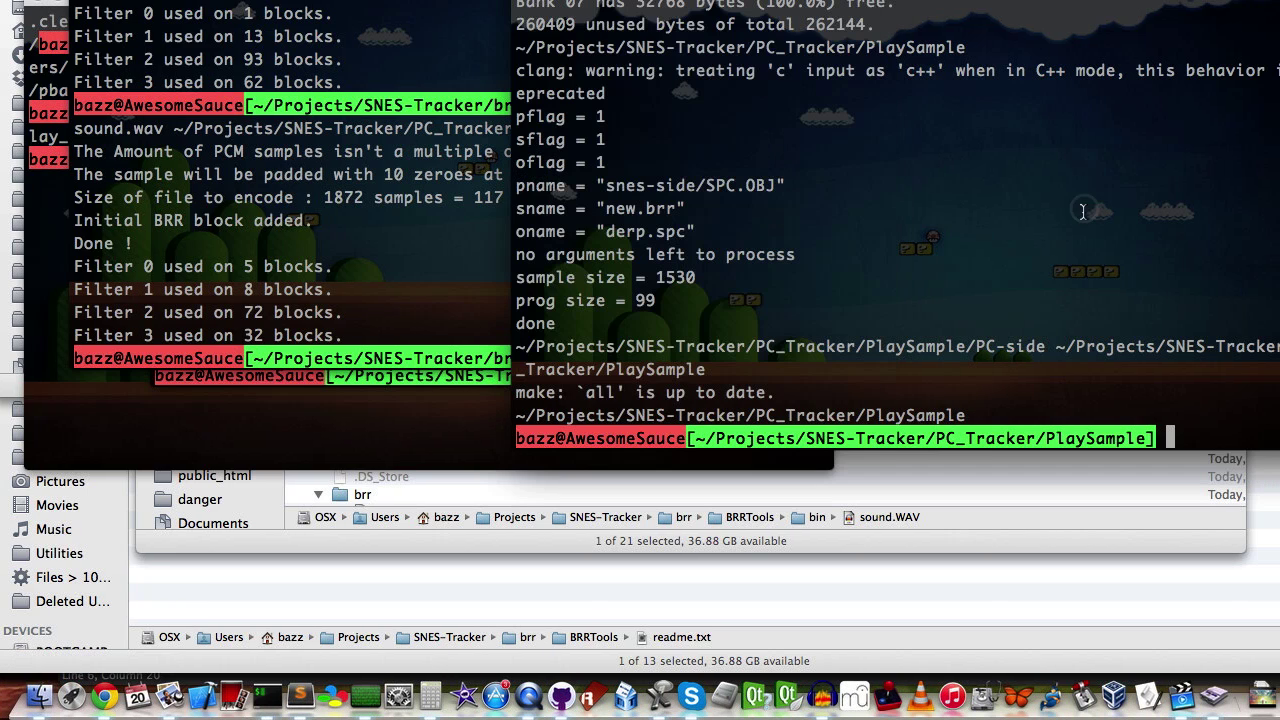
key("Up")
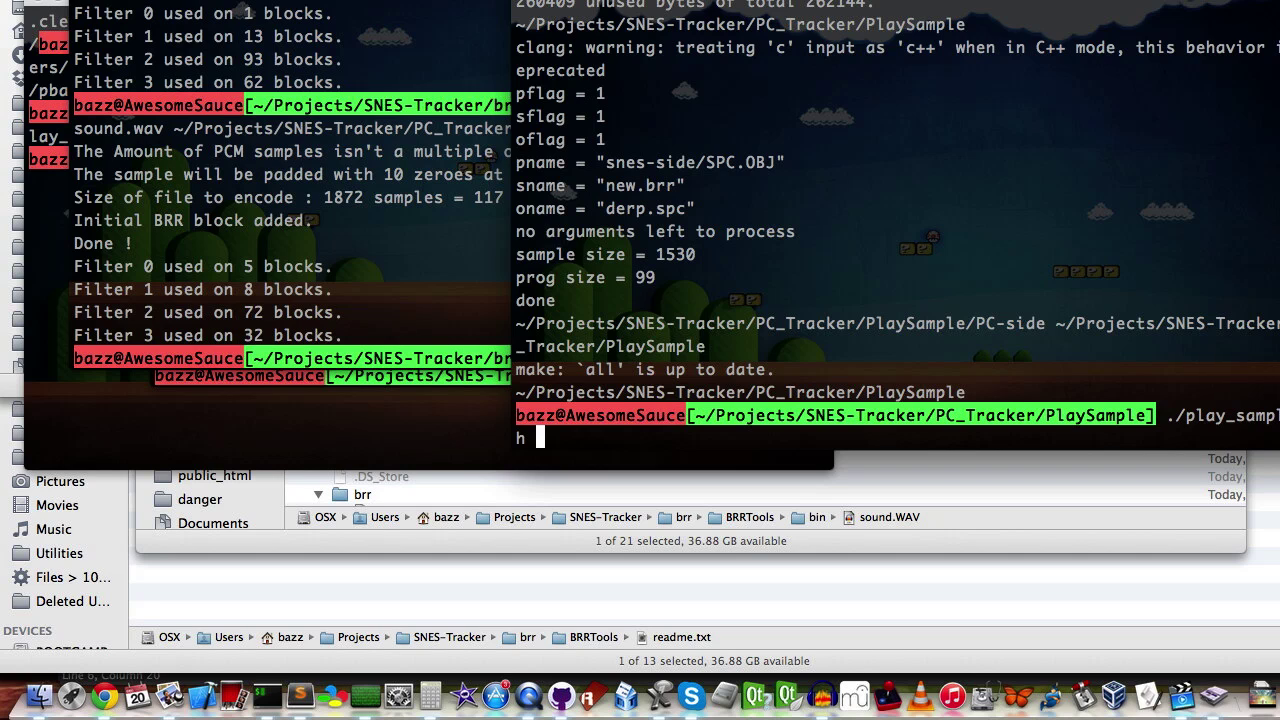
key("Return")
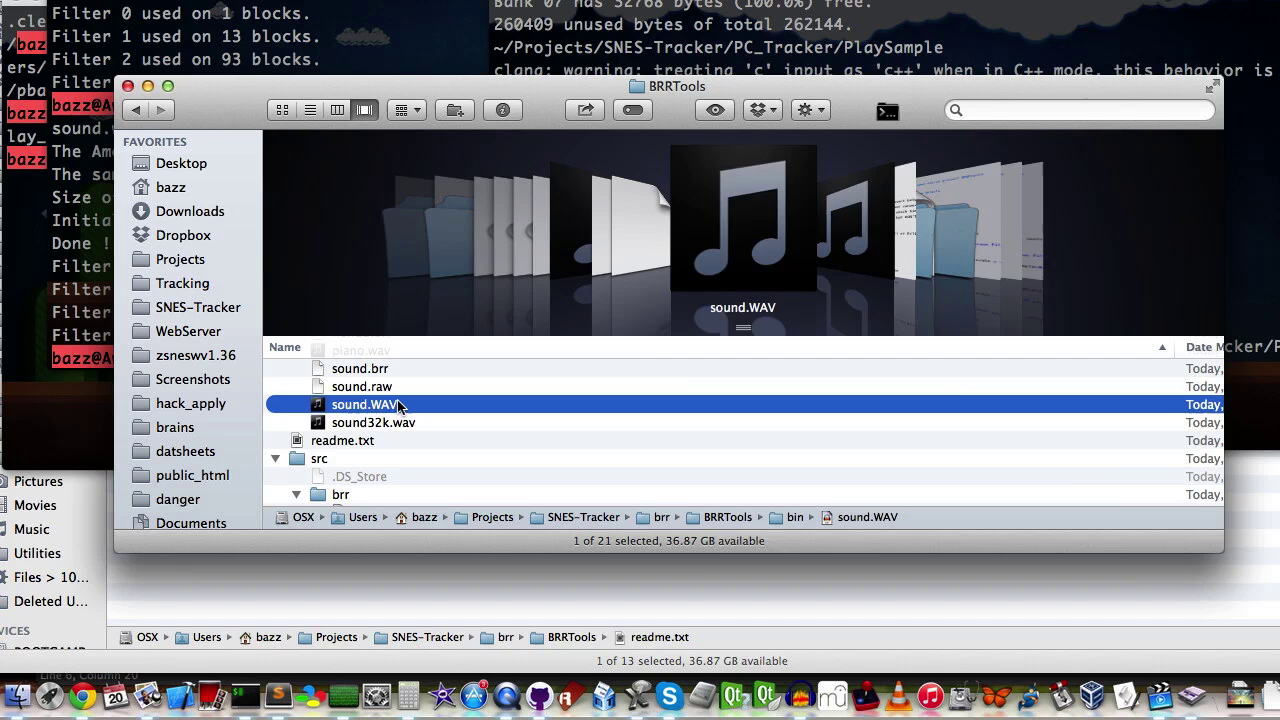
Preview the original sound.WAV again in Finder and open the file in Audacity
key("space")
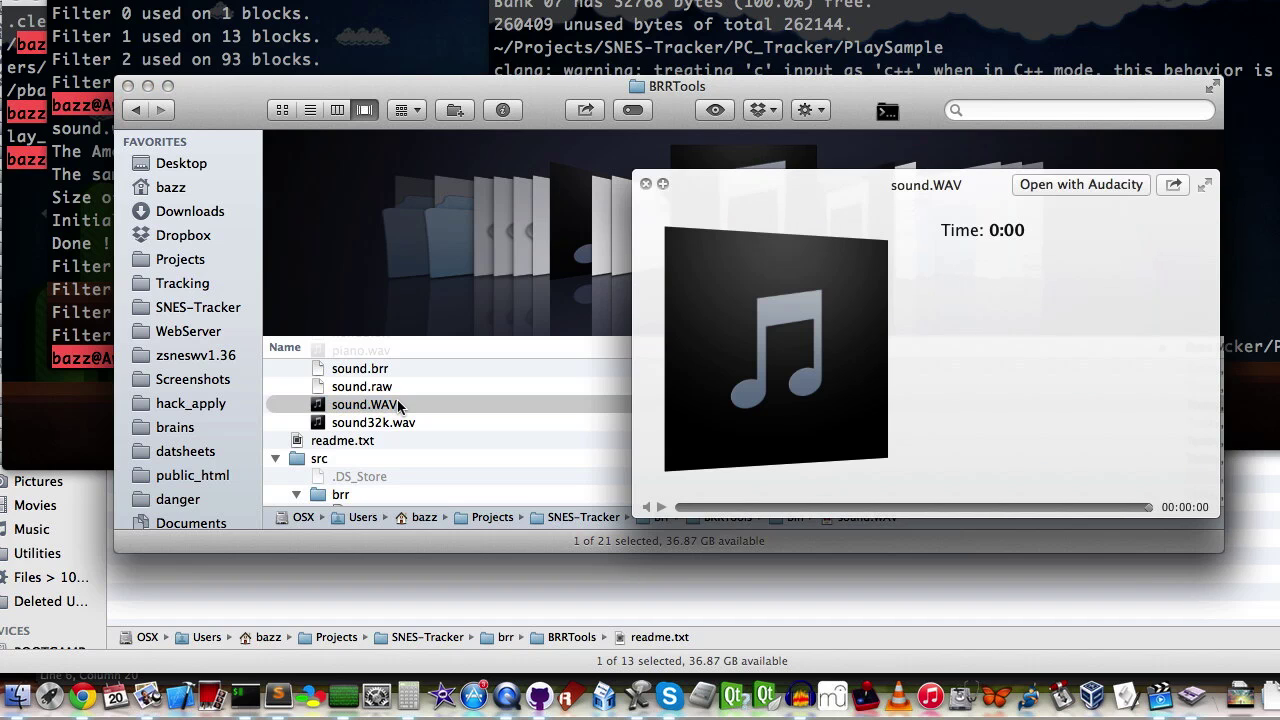
key("space")
left_click_drag(390, 405, 800, 690)
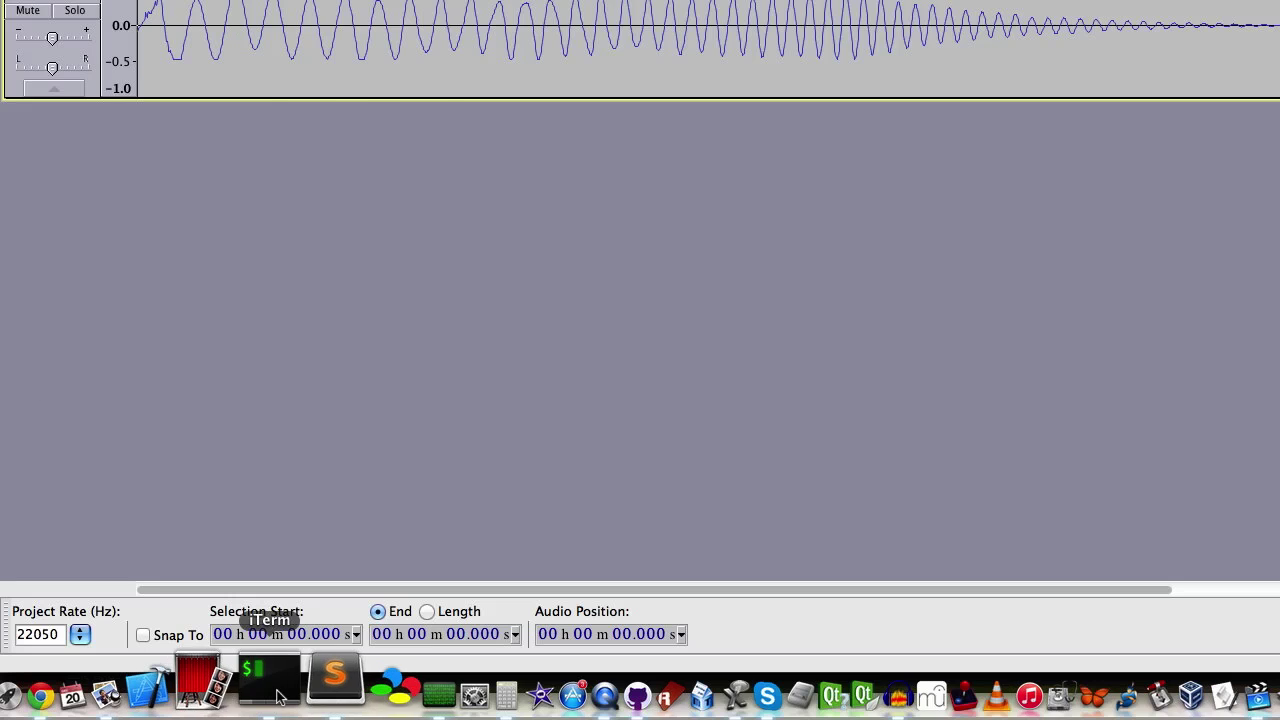
Review the encoder output in iTerm and the BRREncoder resampling options in the readme, and return to the terminal
left_click(268, 680)
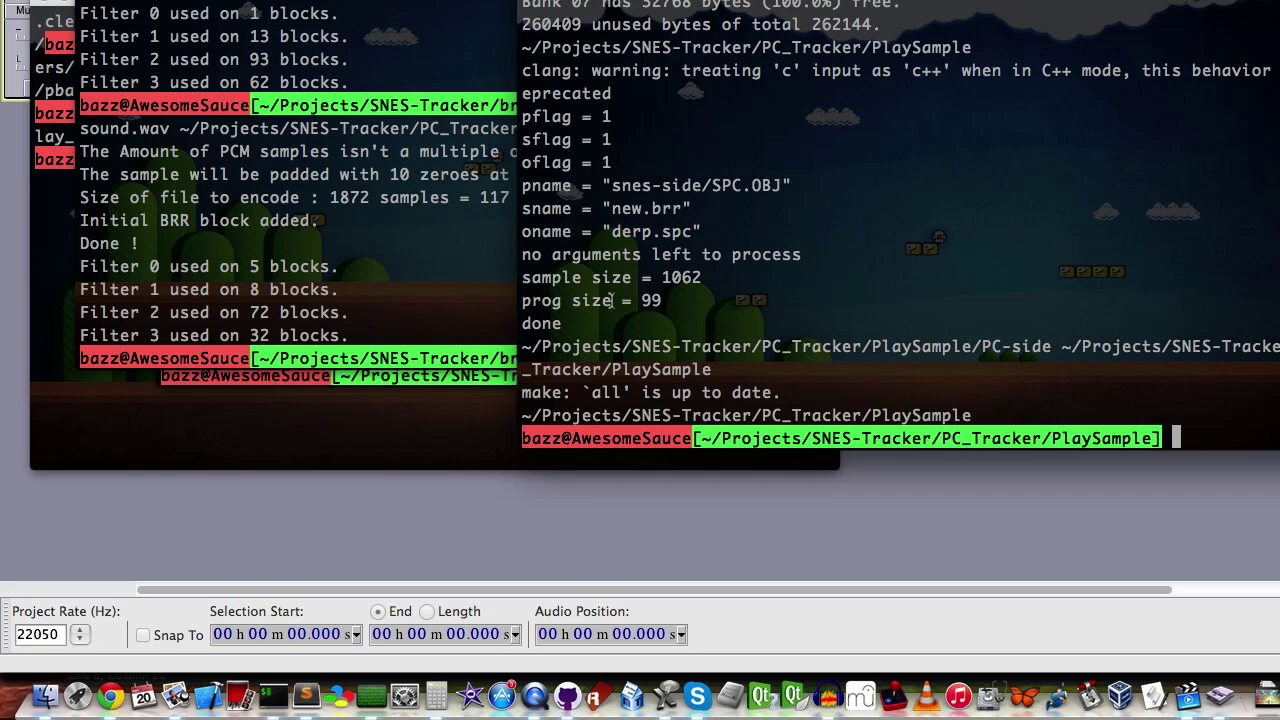
left_click(435, 250)
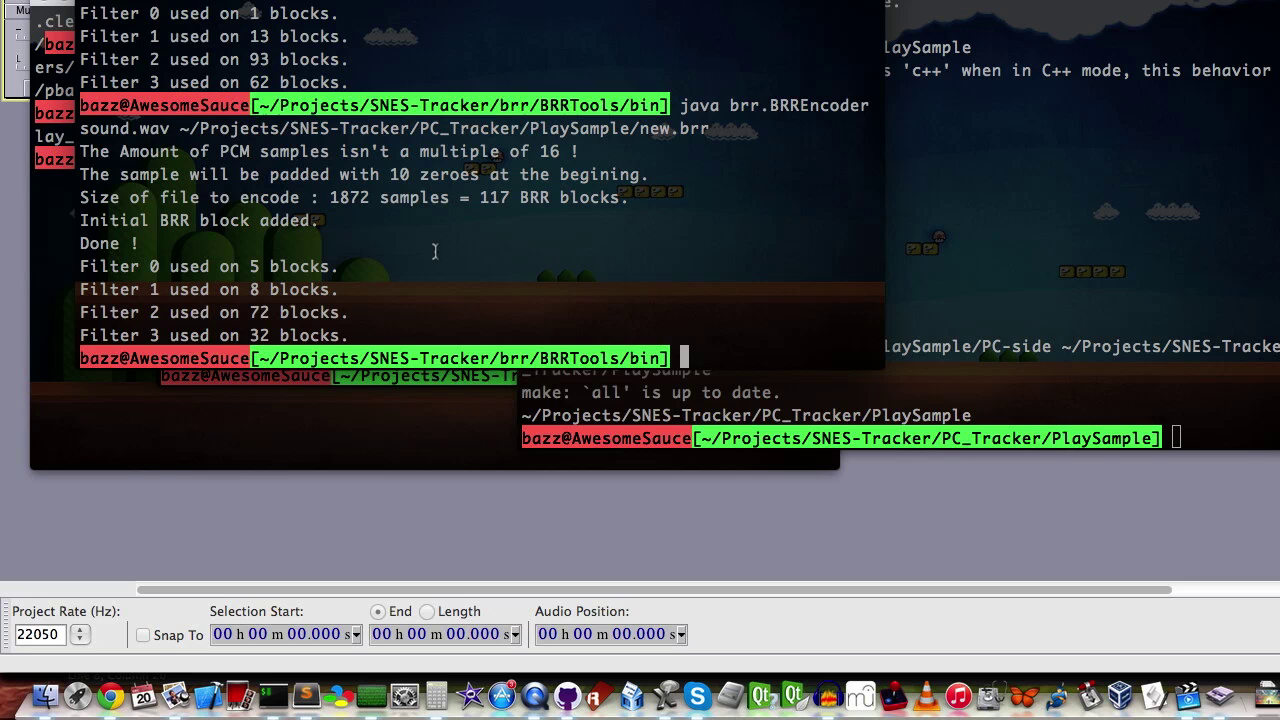
left_click(300, 697)
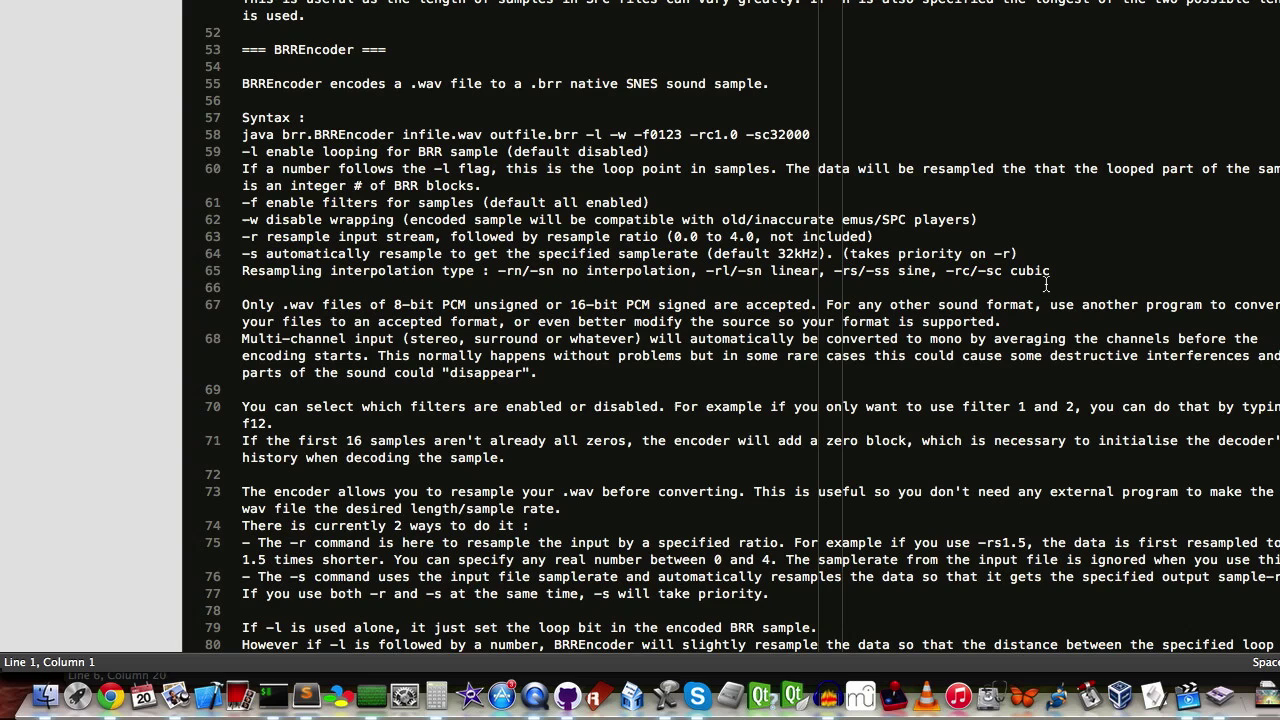
key("super+Tab")
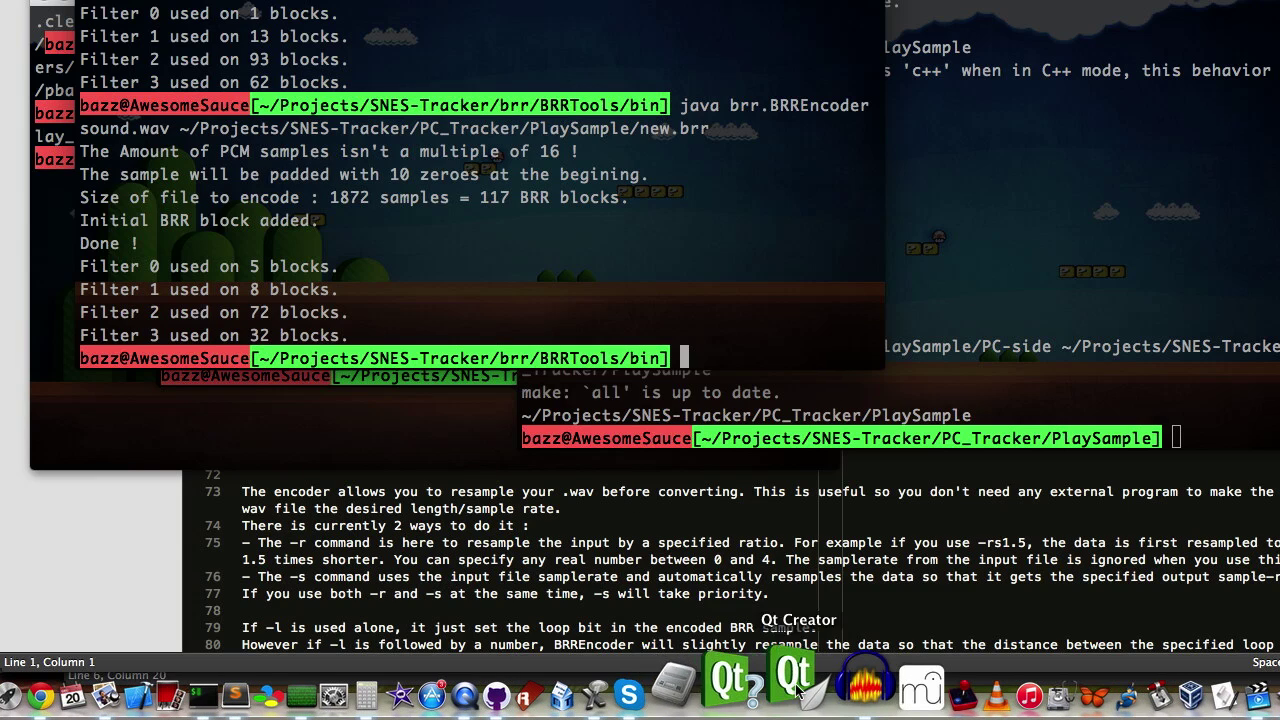
In Audacity, set the project rate to 32000 Hz, resample the sound track to 32000 Hz and play it
left_click(825, 695)
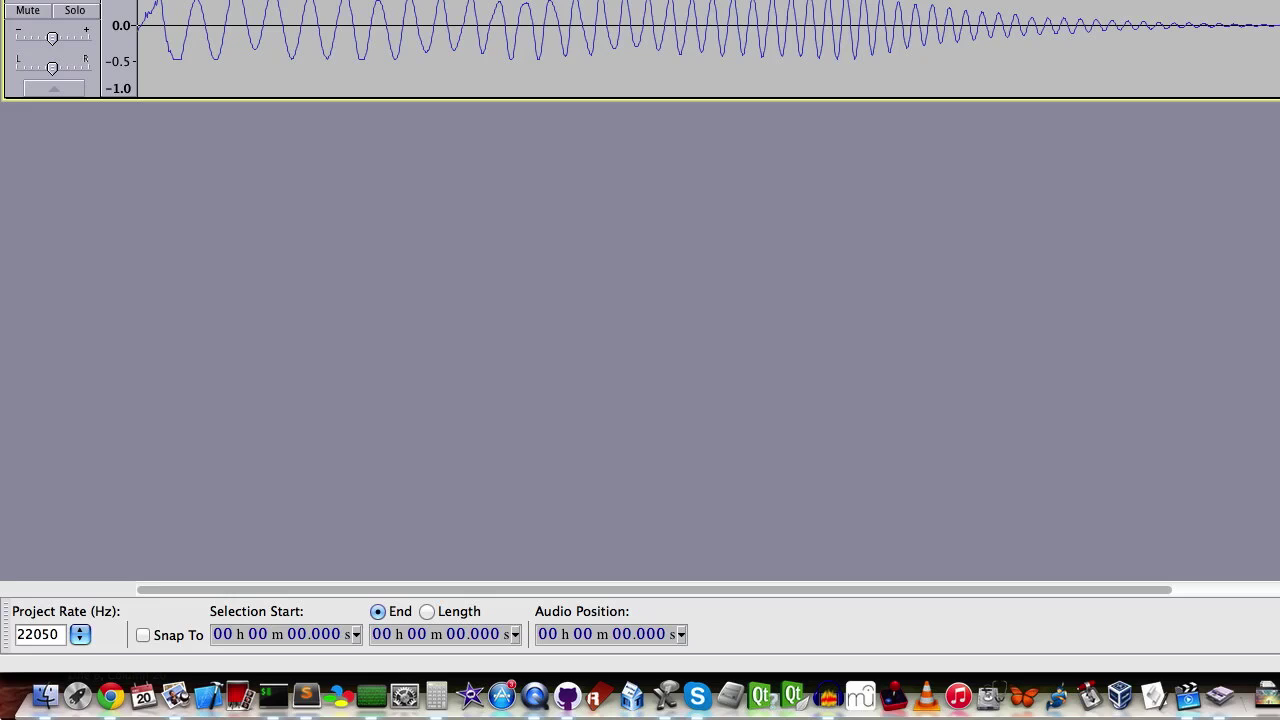
left_click(44, 633)
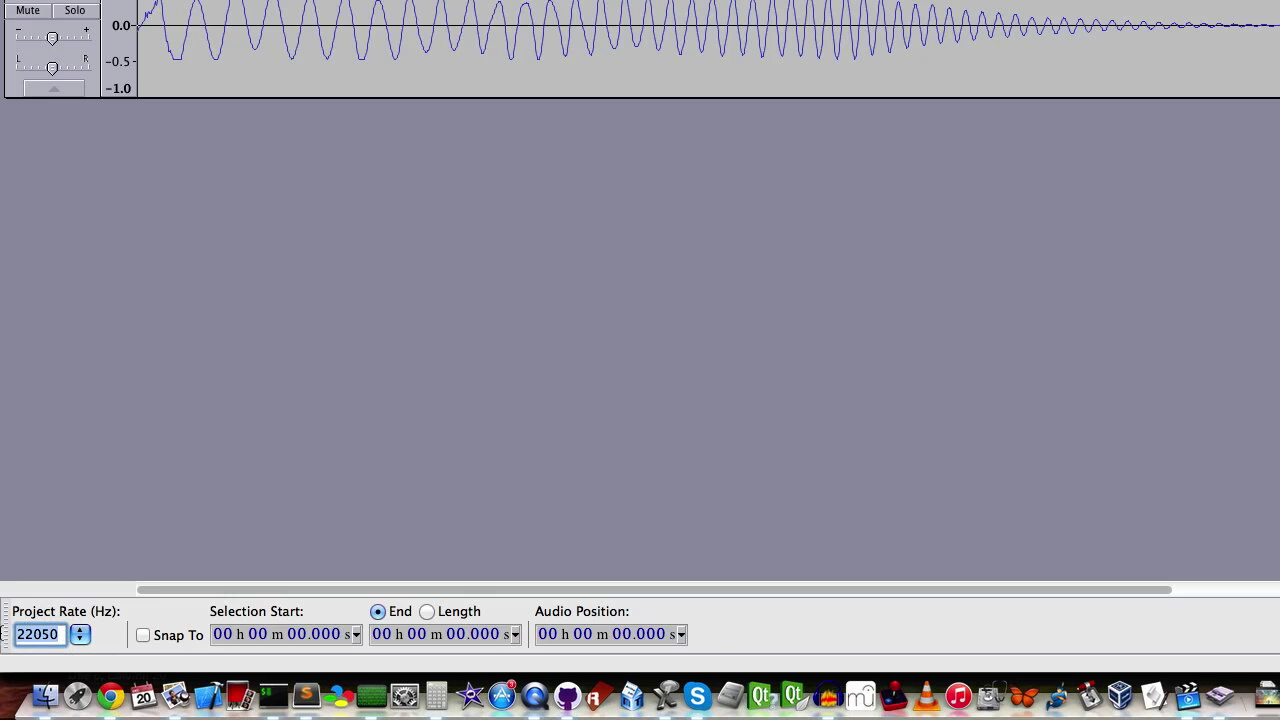
double_click(60, 633)
type("32000")
left_click(128, 438)
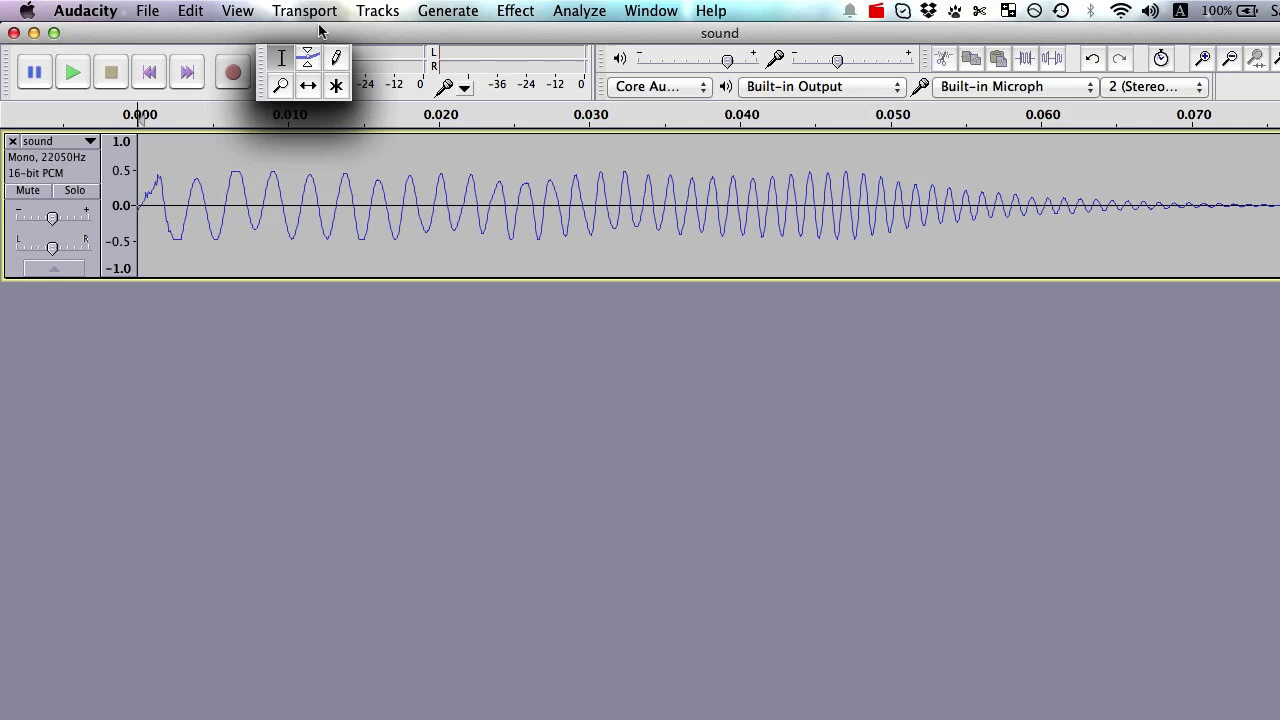
left_click(379, 10)
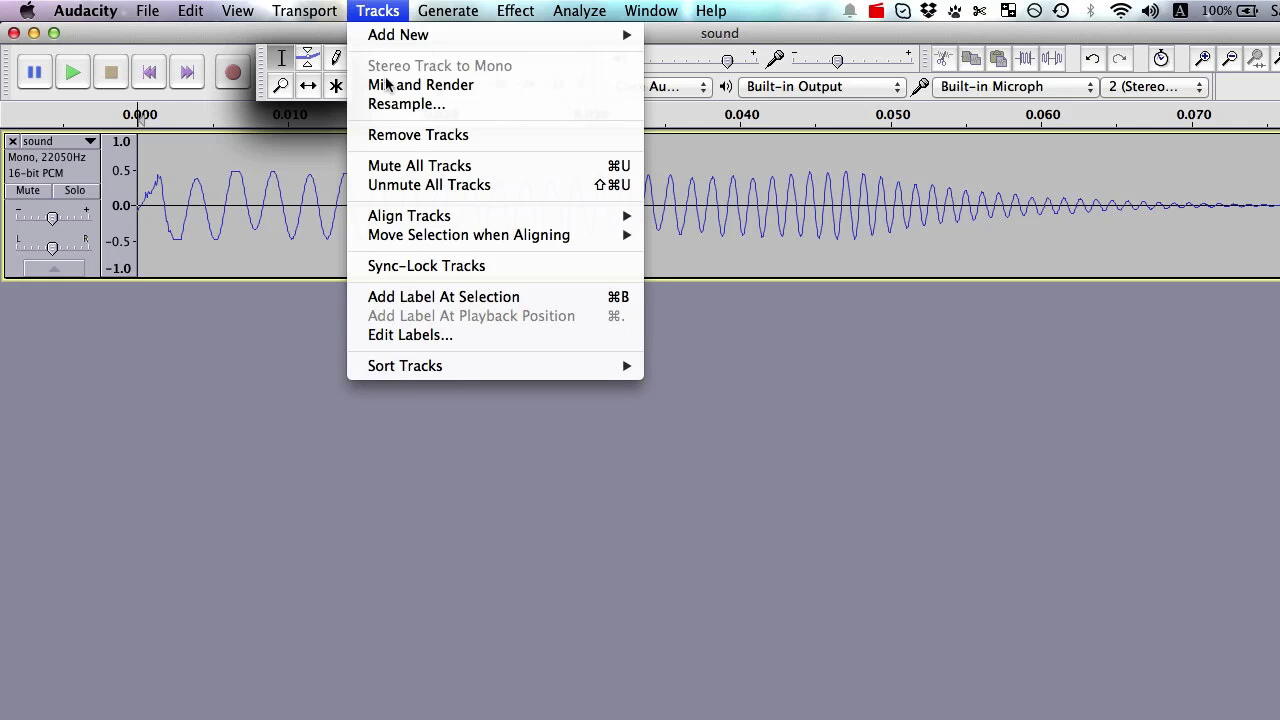
left_click(394, 110)
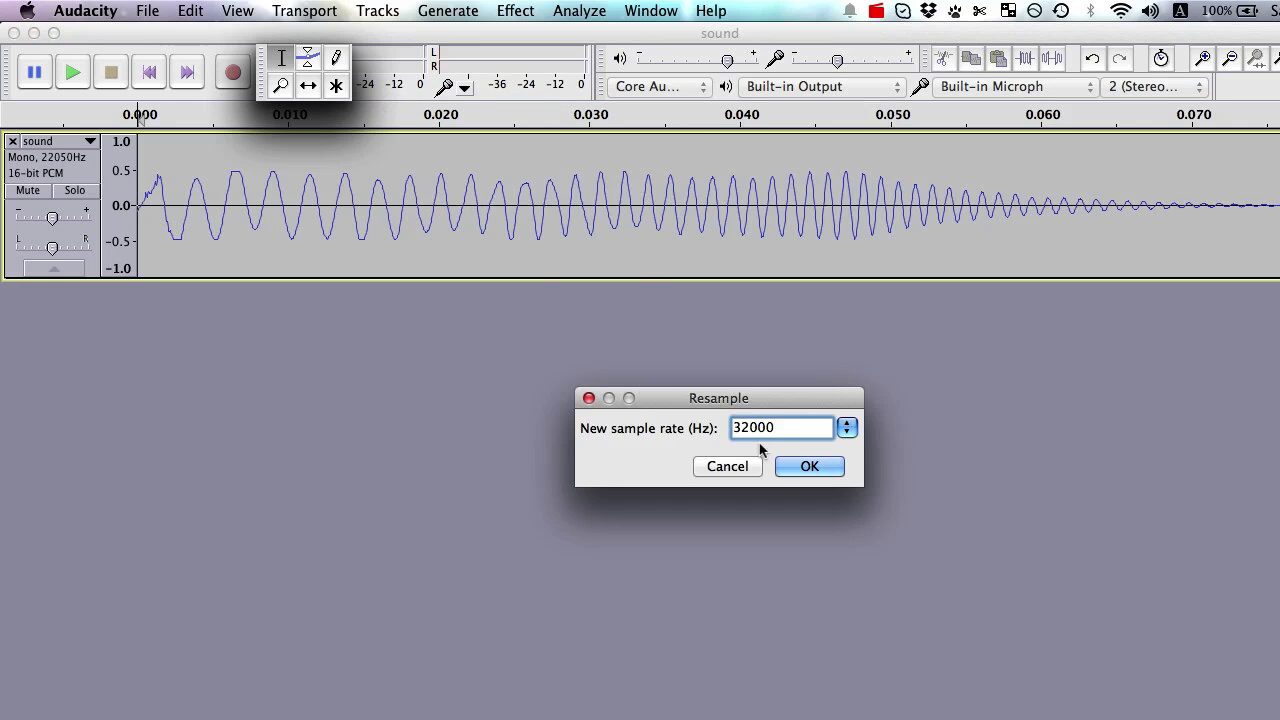
left_click(809, 468)
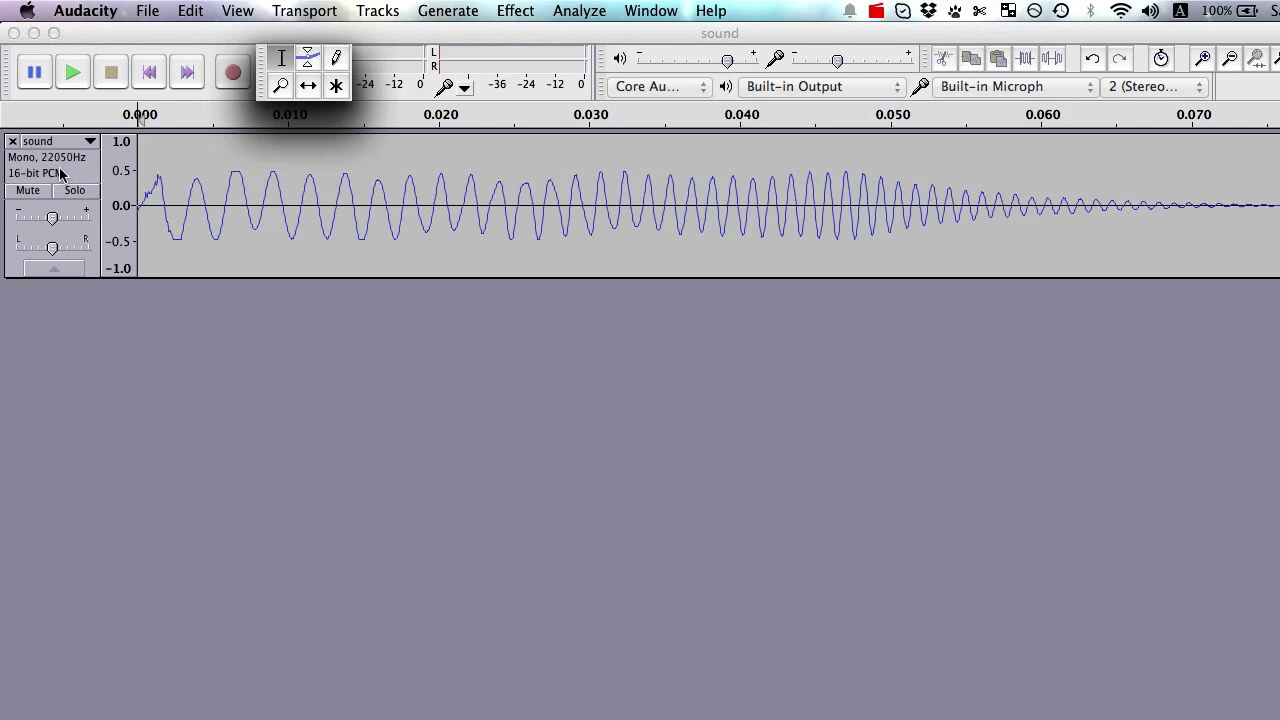
key("space")
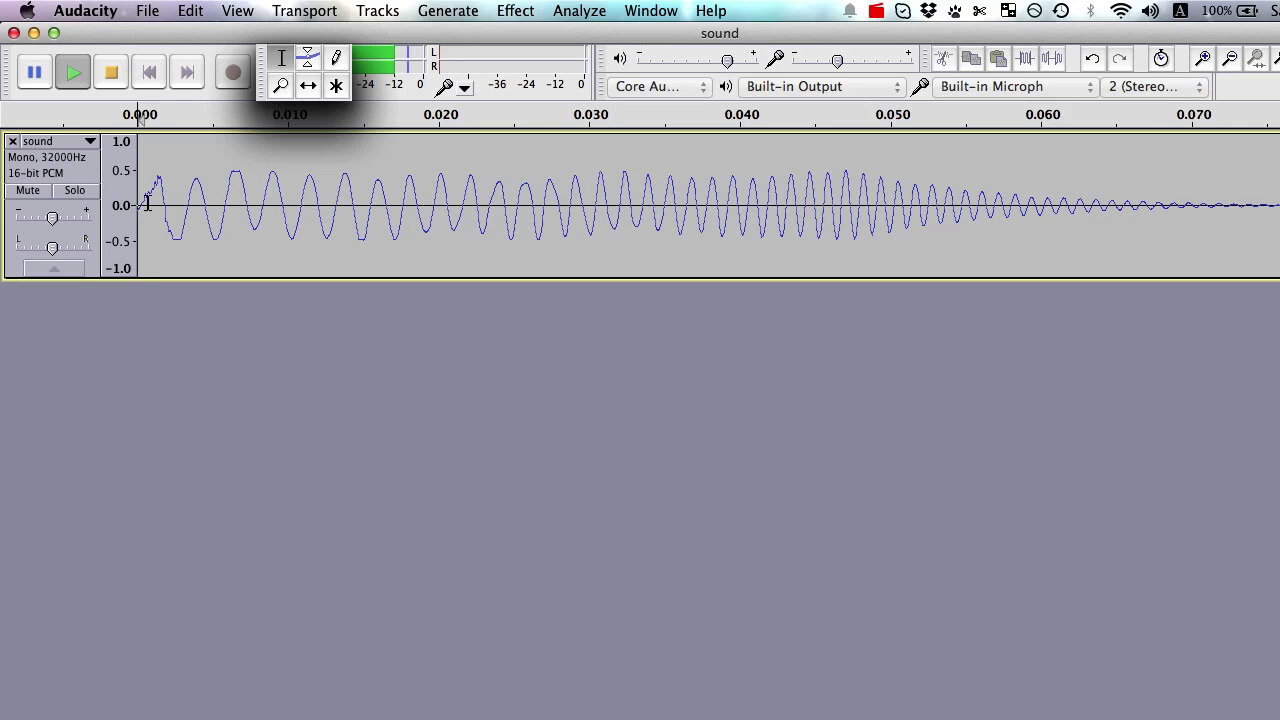
left_click(150, 12)
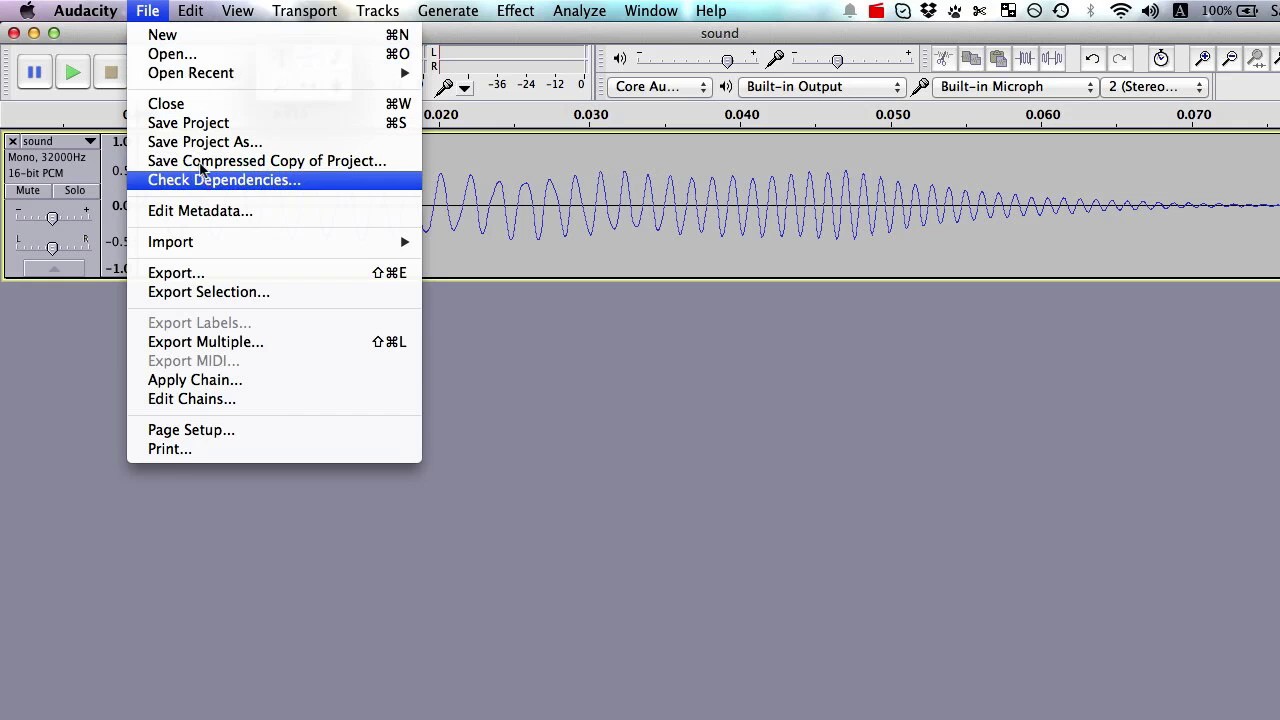
left_click(205, 273)
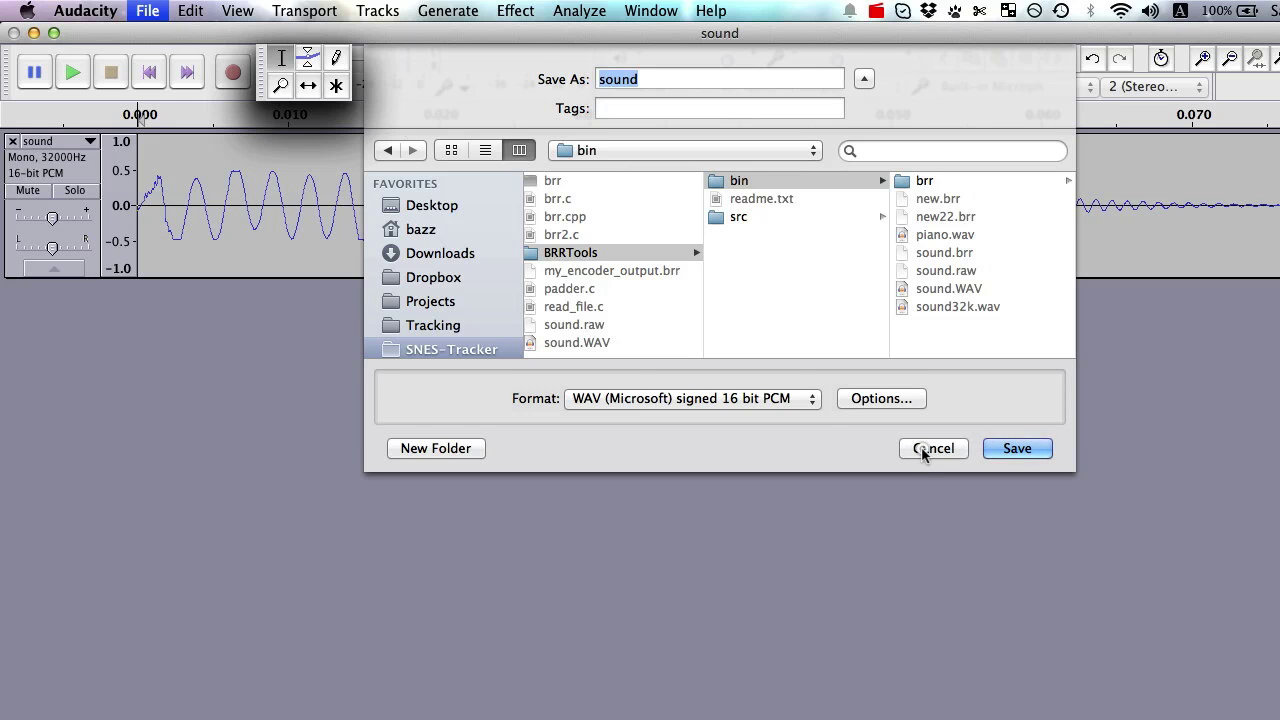
left_click(923, 450)
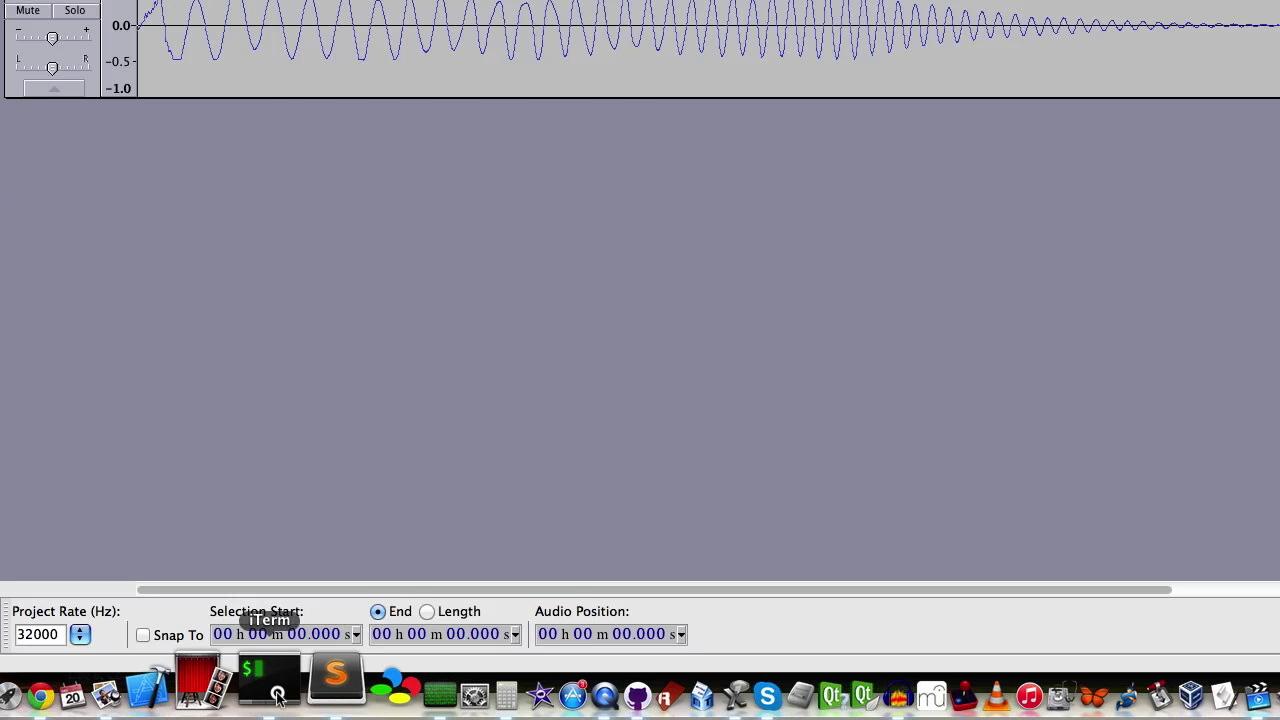
Switch to iTerm, recall the BRREncoder command for sound.wav and new.brr, and append the -sc32000 option
left_click(272, 688)
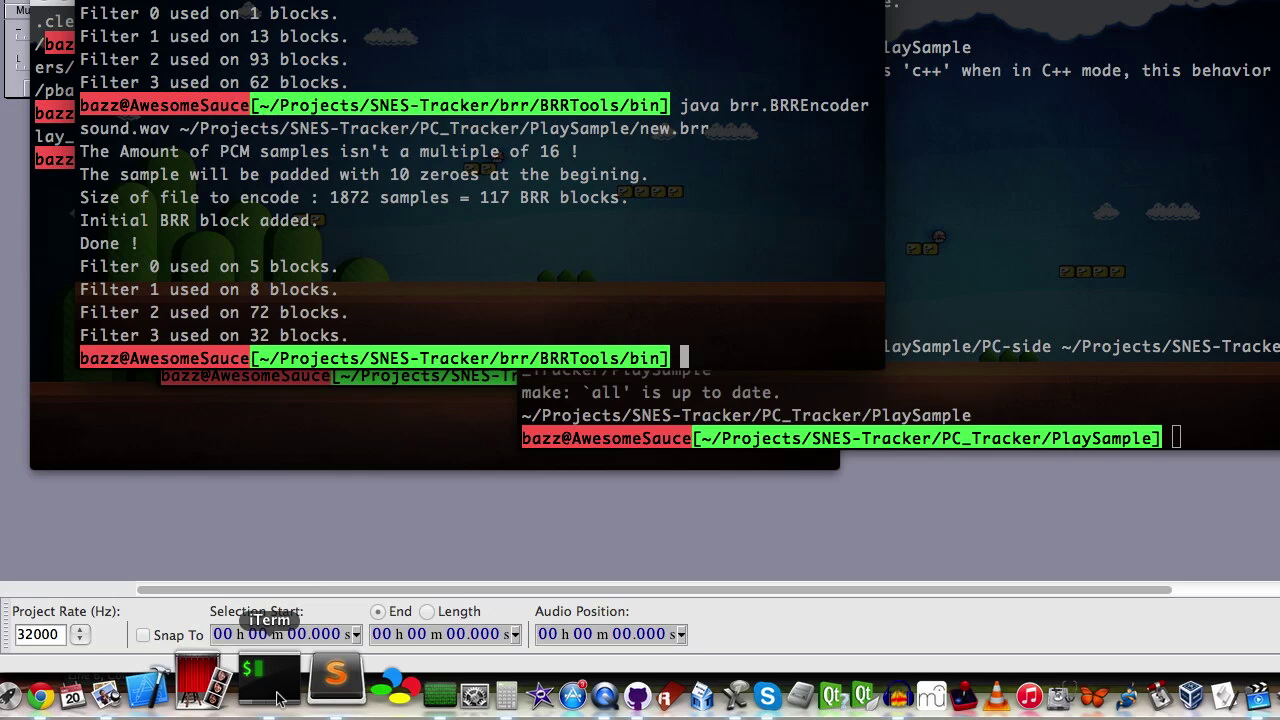
key("Up")
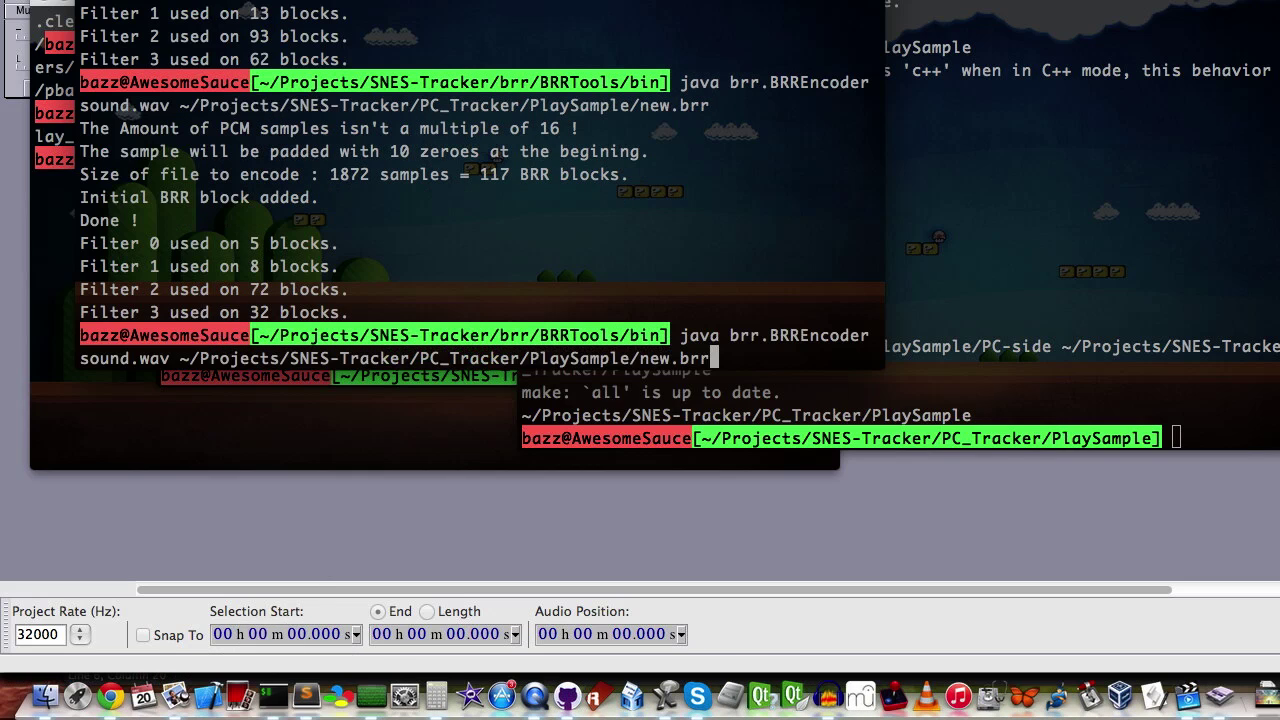
type("-sc32000")
key("Left")
key("Left")
key("Left")
key("Left")
key("Left")
key("Left")
key("Left")
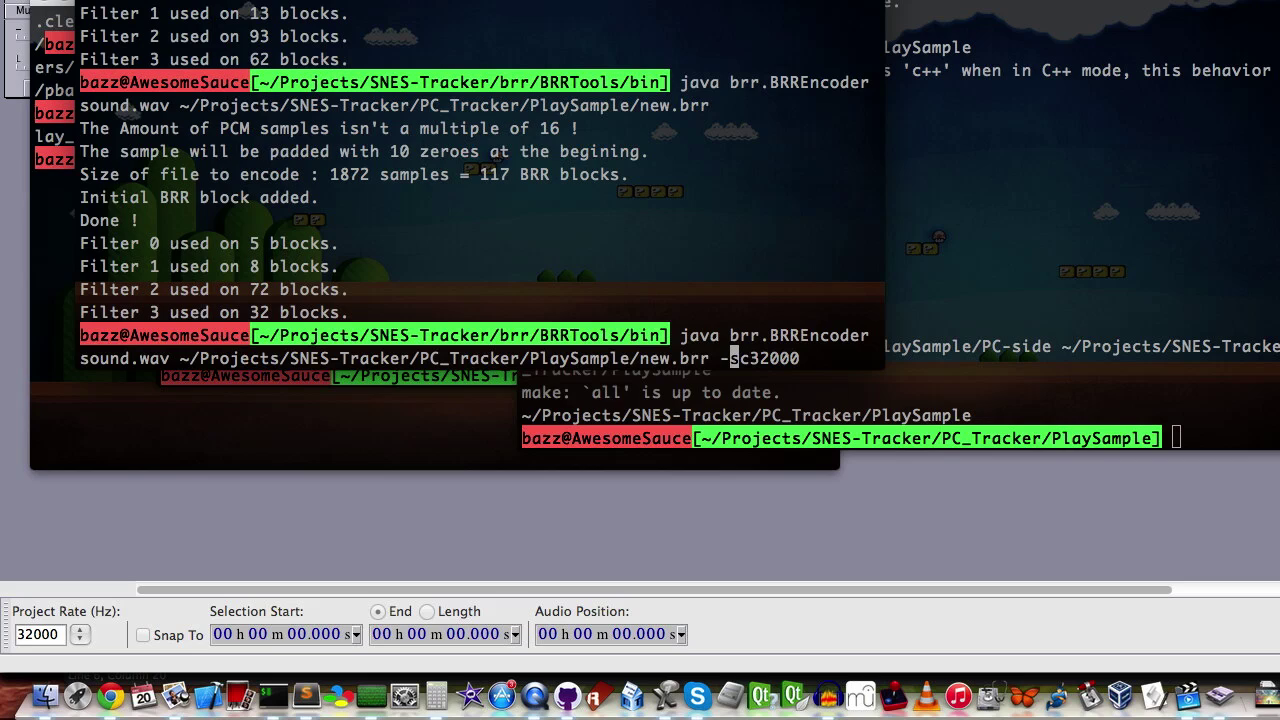
key("Right")
key("Left")
key("Left")
key("Right")
key("Right")
Check the -s resampling option in the readme and run the prepared BRREncoder command with -sc32000
left_click(300, 690)
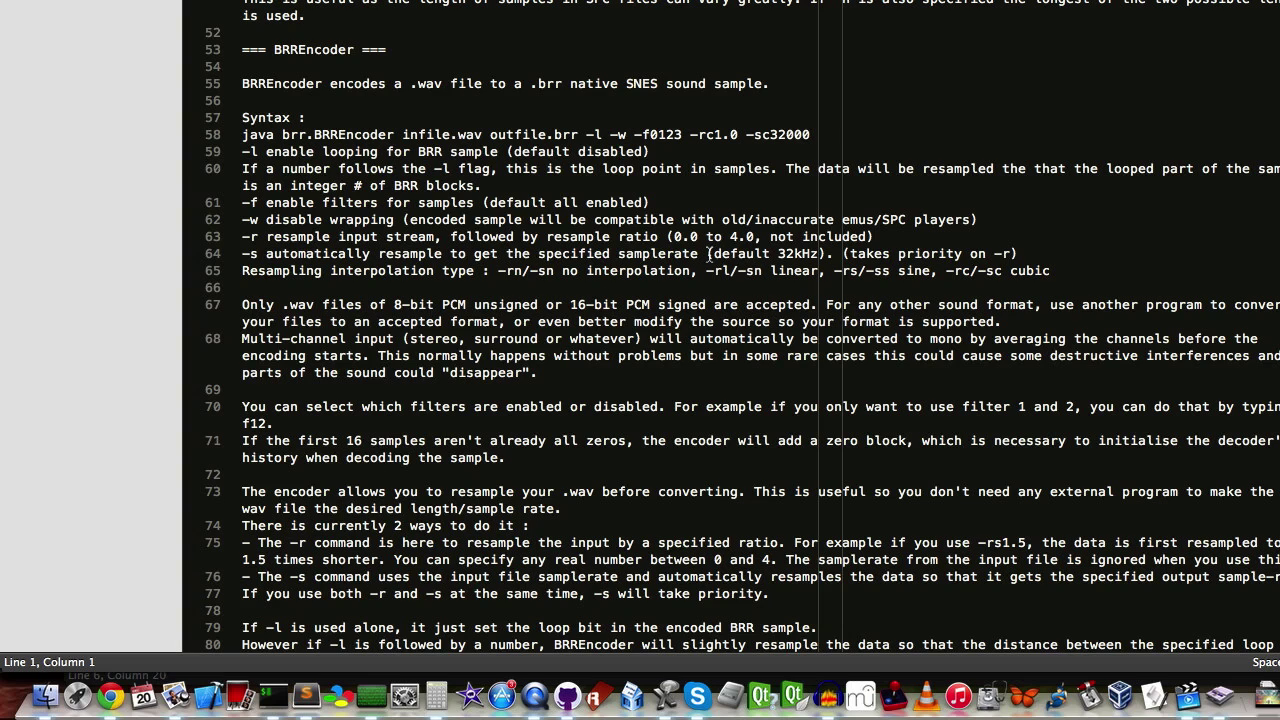
left_click(277, 685)
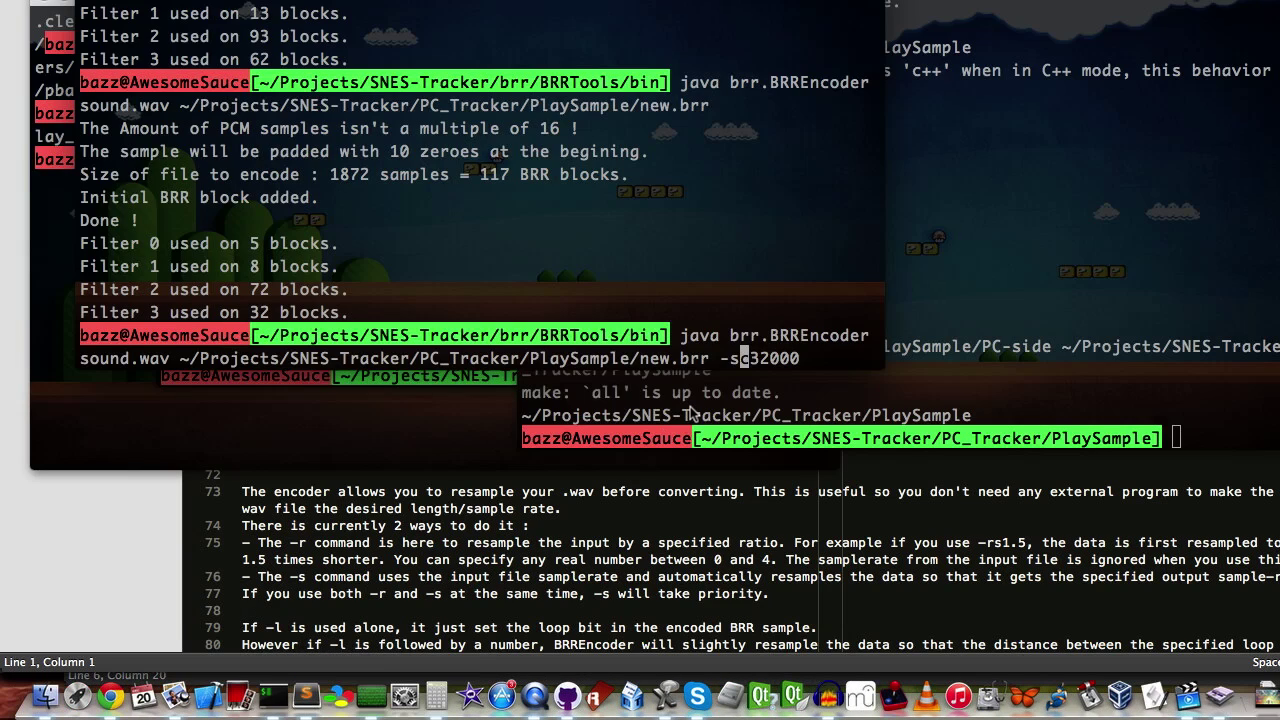
key("Right")
key("Right")
key("Right")
key("Right")
key("Right")
key("Right")
key("Left")
key("Left")
key("Left")
key("Left")
key("Left")
key("Left")
key("Right")
key("Right")
key("Right")
key("Right")
key("Right")
key("Right")
key("Return")
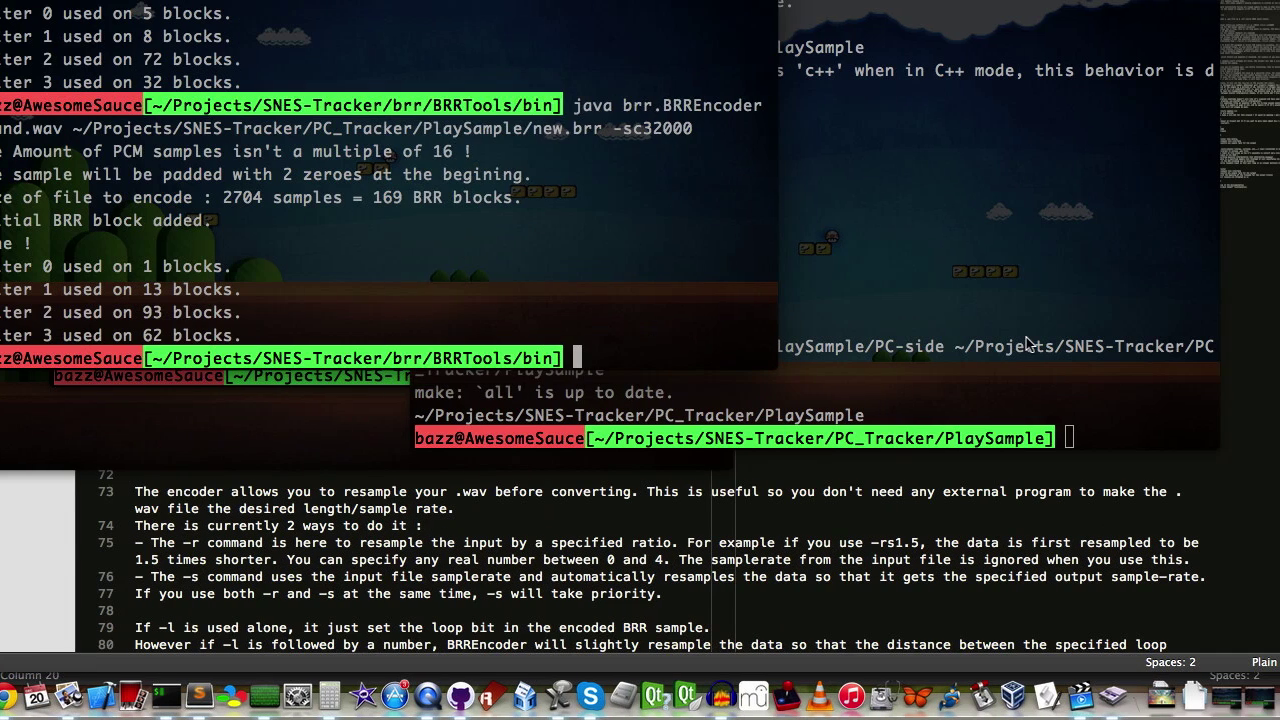
Run ./play_sample.sh in the PlaySample terminal to hear the sample resampled to 32000 Hz
left_click(1132, 338)
type("./play_sample.sh")
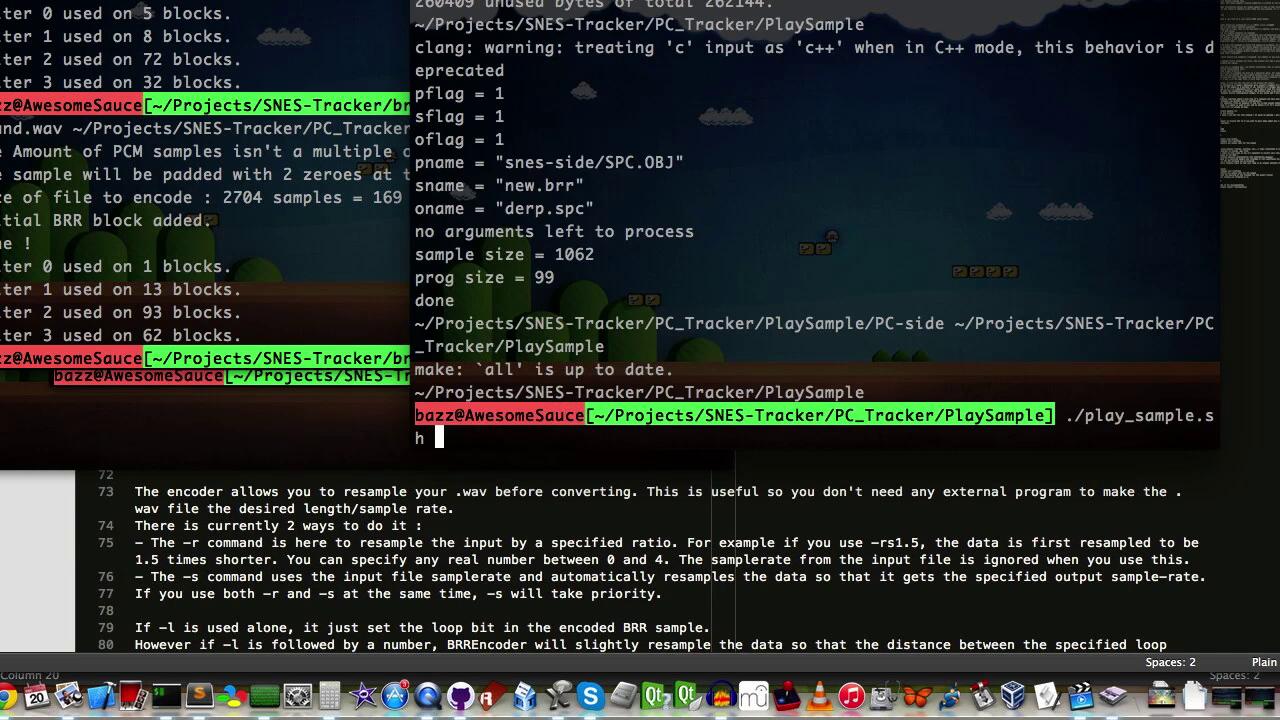
key("Return")
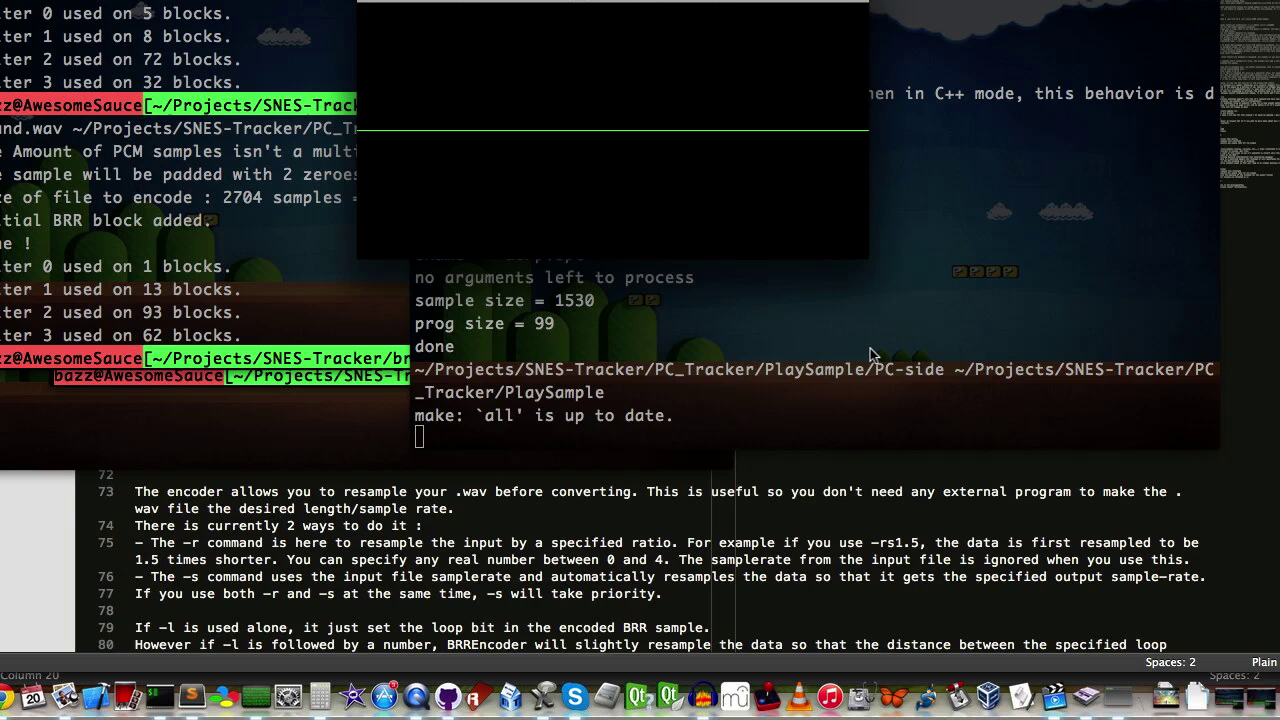
Raise the system volume, preview sound.WAV in Finder for comparison, and return through iTerm to the play window
key("XF86AudioRaiseVolume")
key("XF86AudioRaiseVolume")
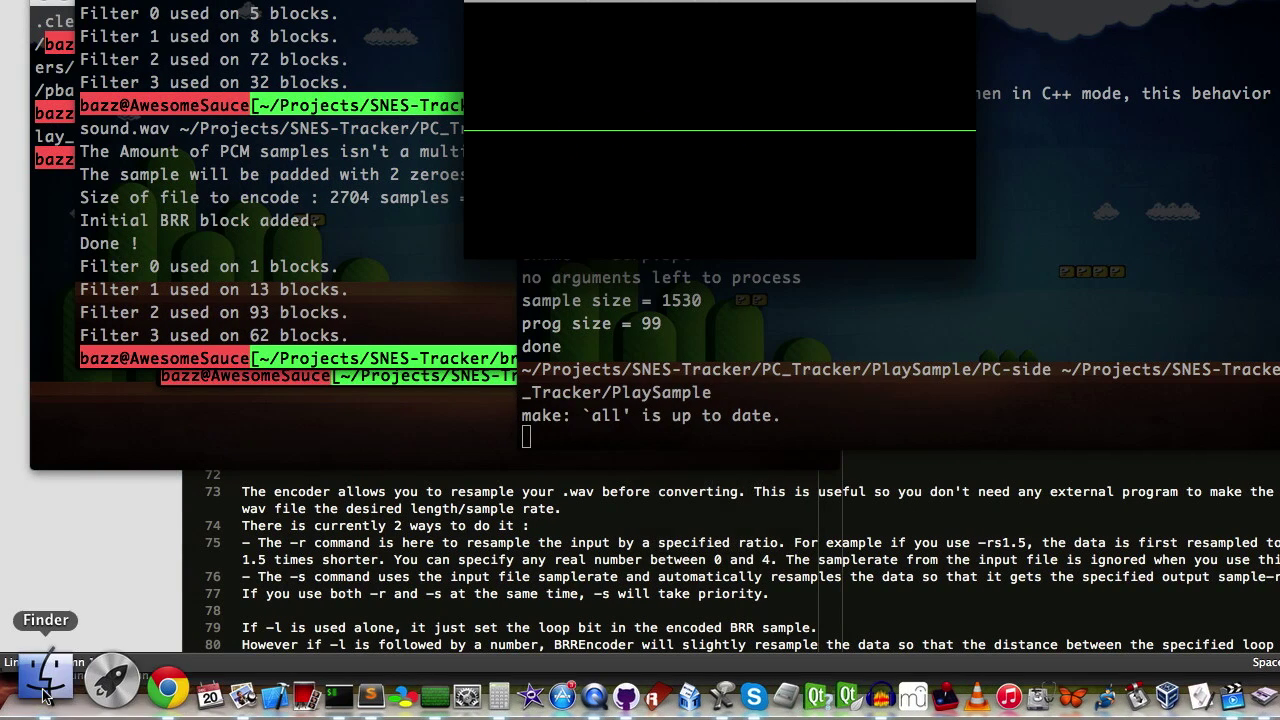
left_click(43, 695)
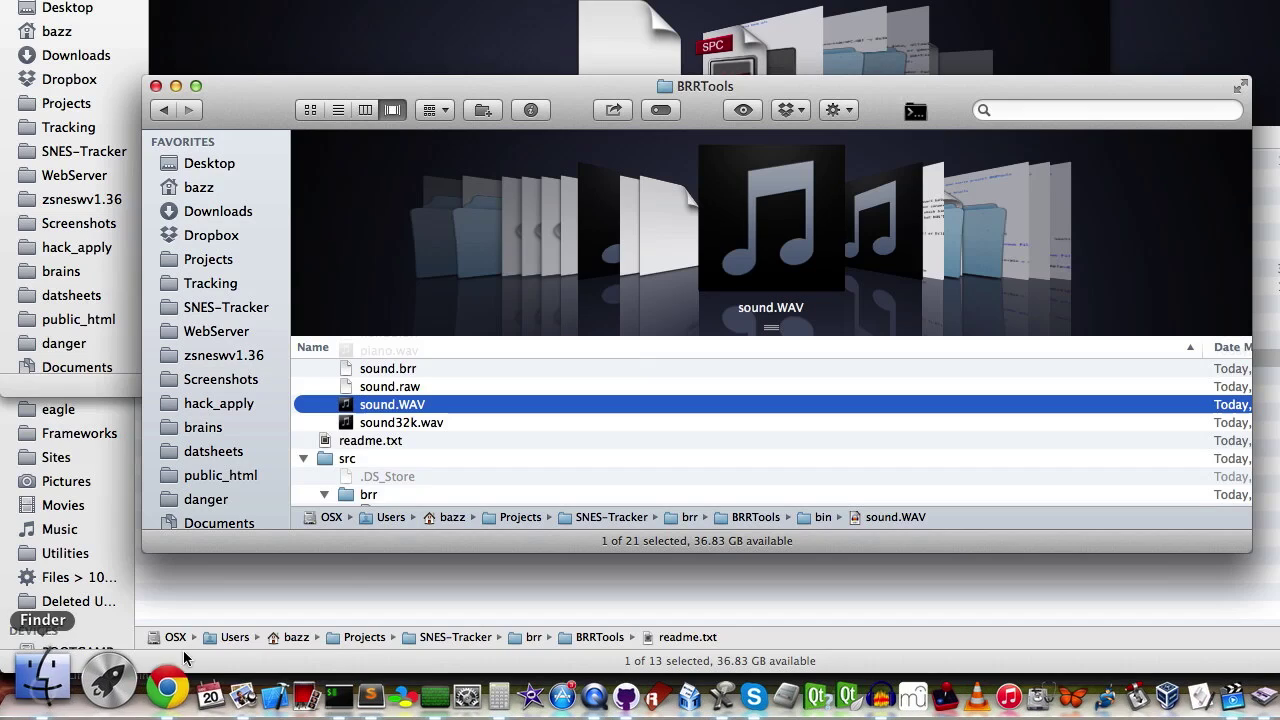
key("space")
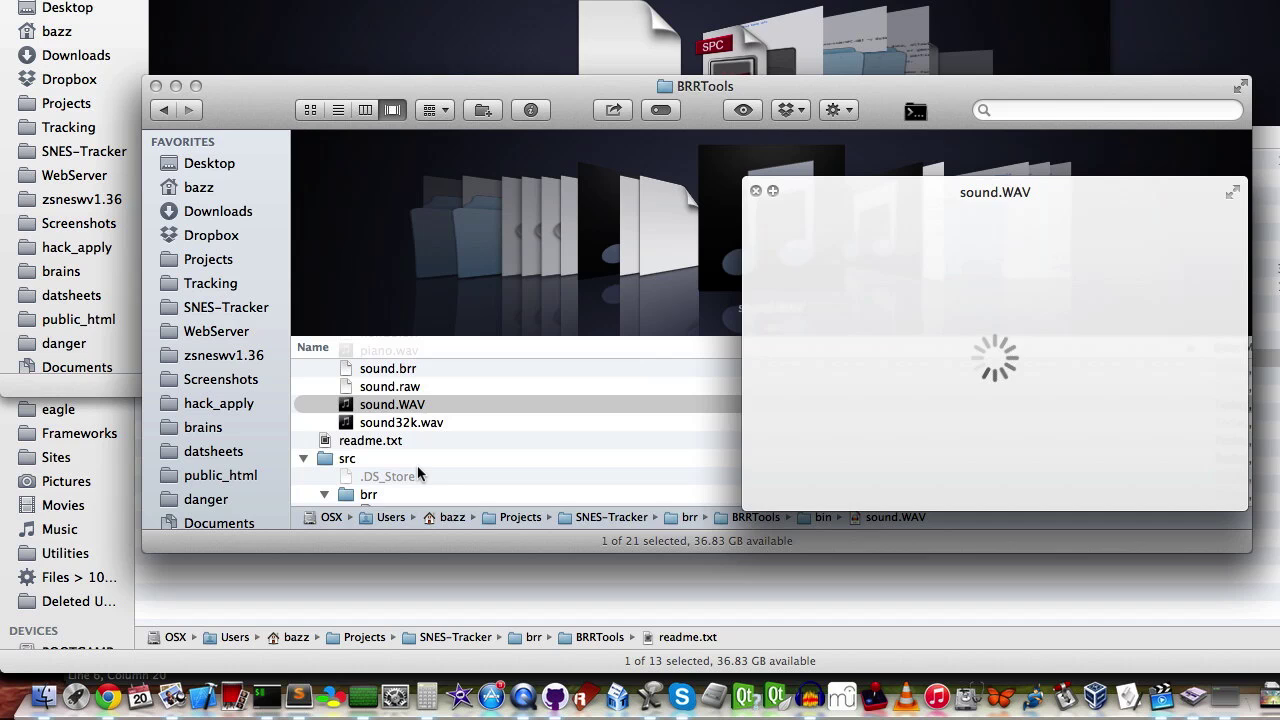
key("space")
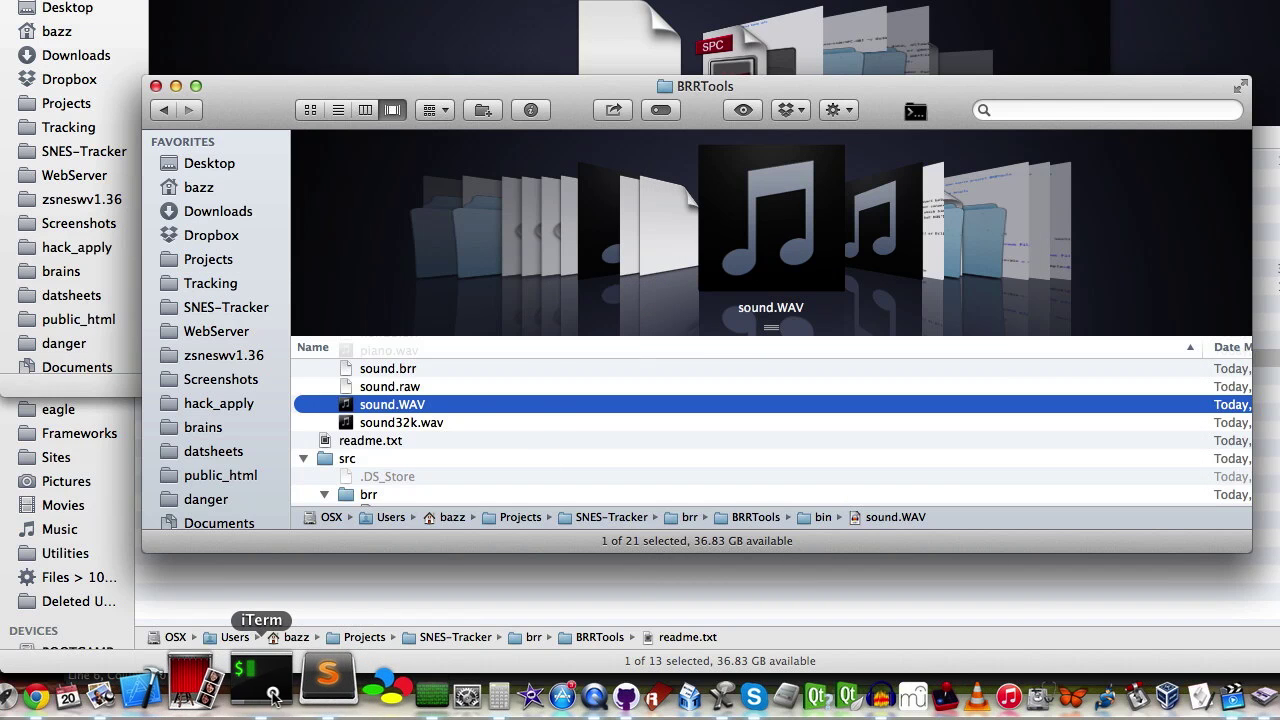
left_click(265, 705)
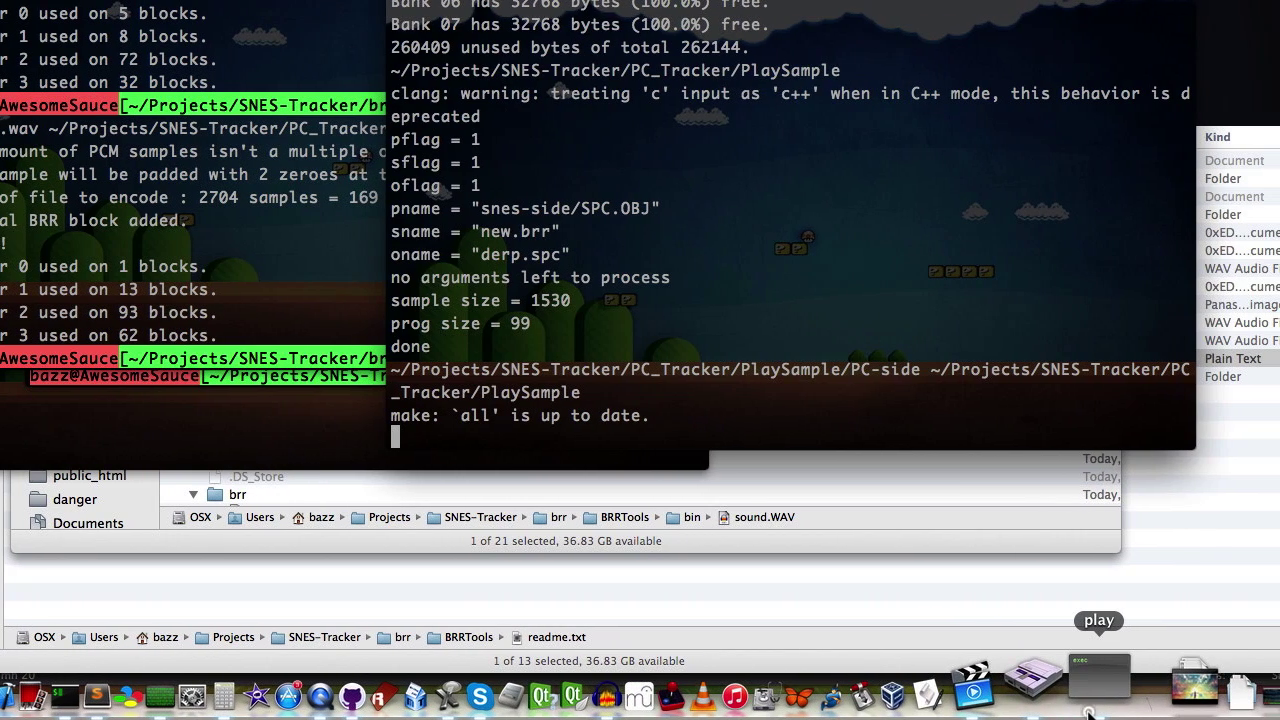
left_click(1090, 710)
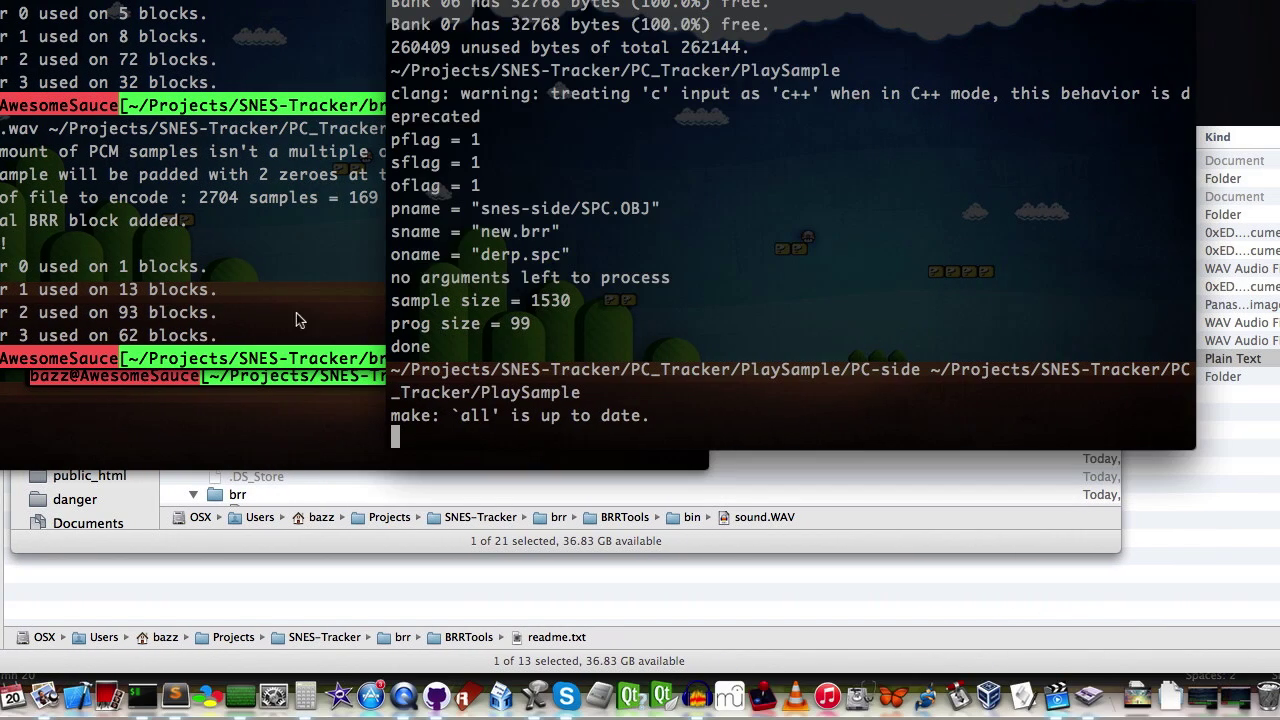
Recall the last BRREncoder command in the BRRTools/bin terminal and remove its -sc32000 option
left_click(268, 288)
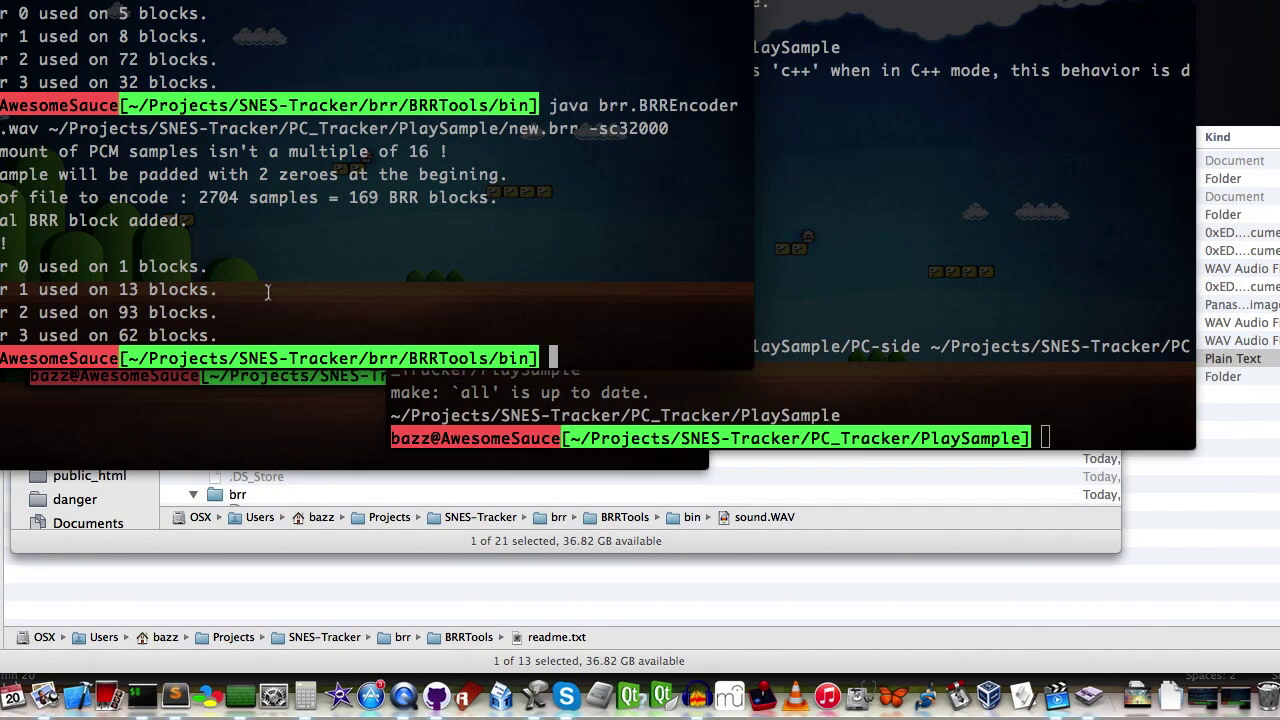
key("Up")
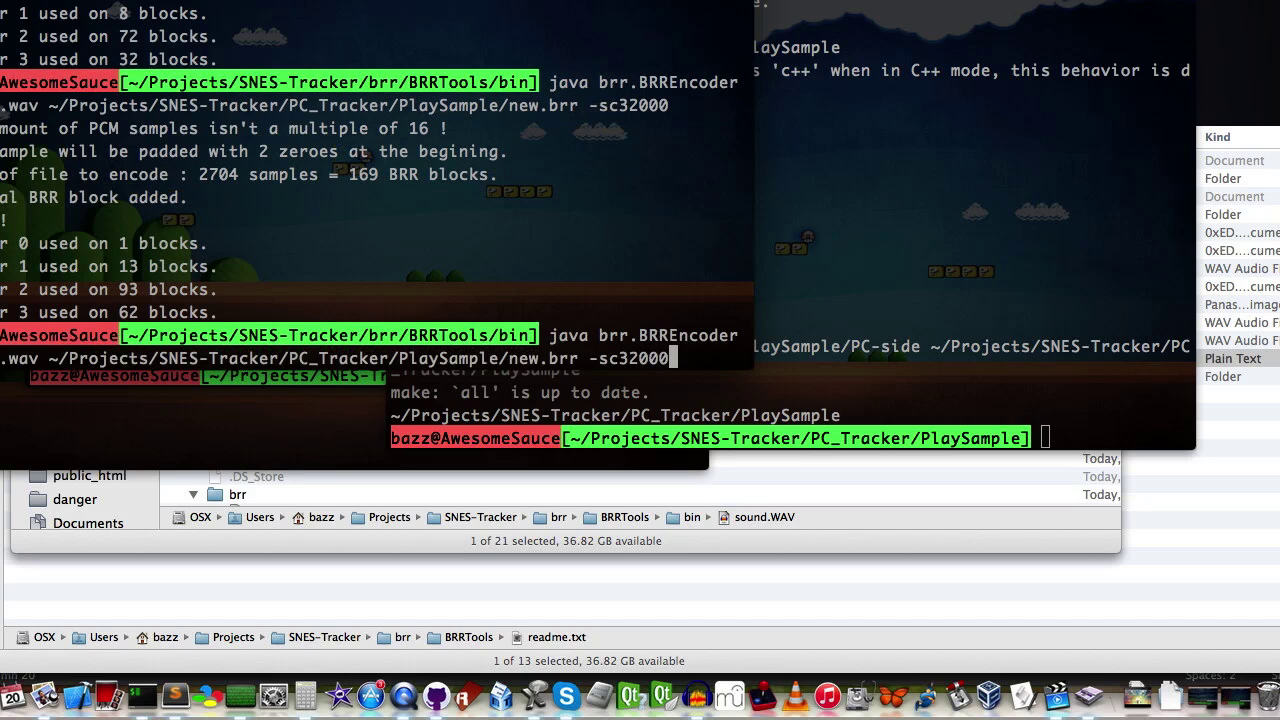
key("BackSpace")
key("BackSpace")
key("BackSpace")
key("BackSpace")
key("BackSpace")
key("BackSpace")
key("BackSpace")
key("BackSpace")
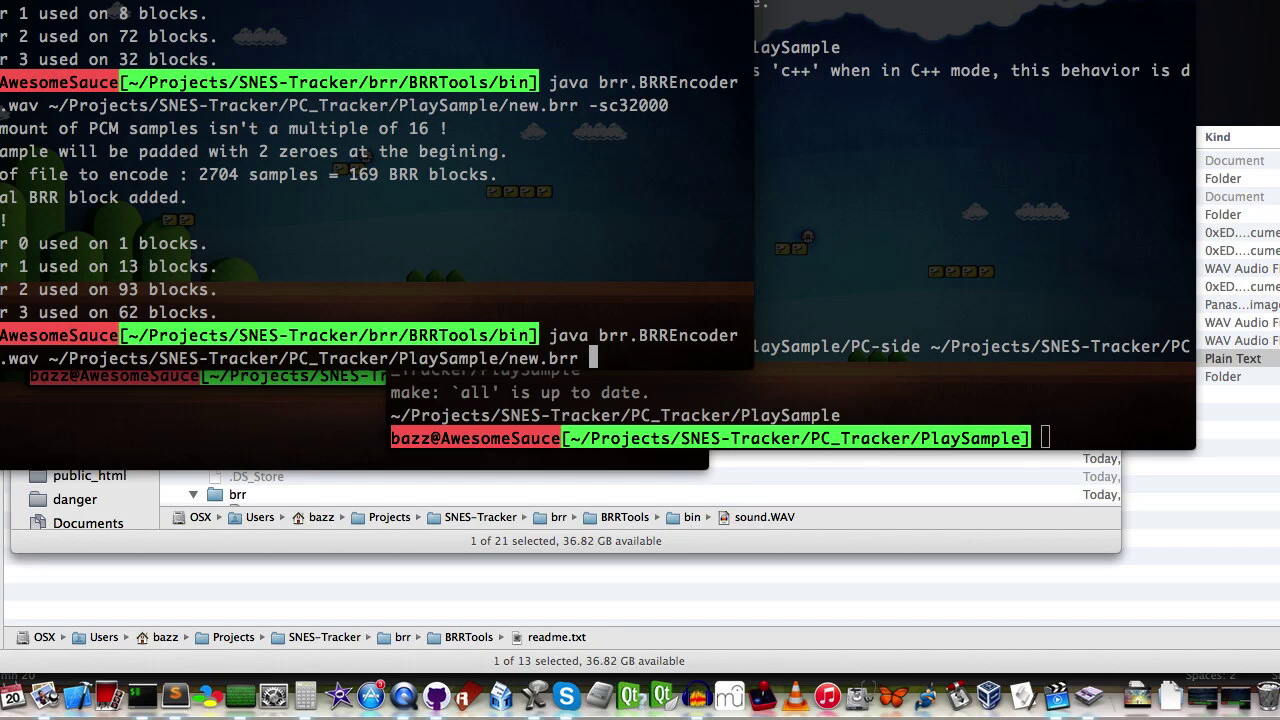
Change the command's input file to sound32k.wav and run it to encode new.brr without resampling
key("alt+Left")
key("alt+Left")
key("alt+Left")
key("alt+Left")
key("alt+Left")
key("alt+Left")
key("alt+Left")
key("alt+Left")
key("alt+Left")
key("alt+Left")
type("32k")
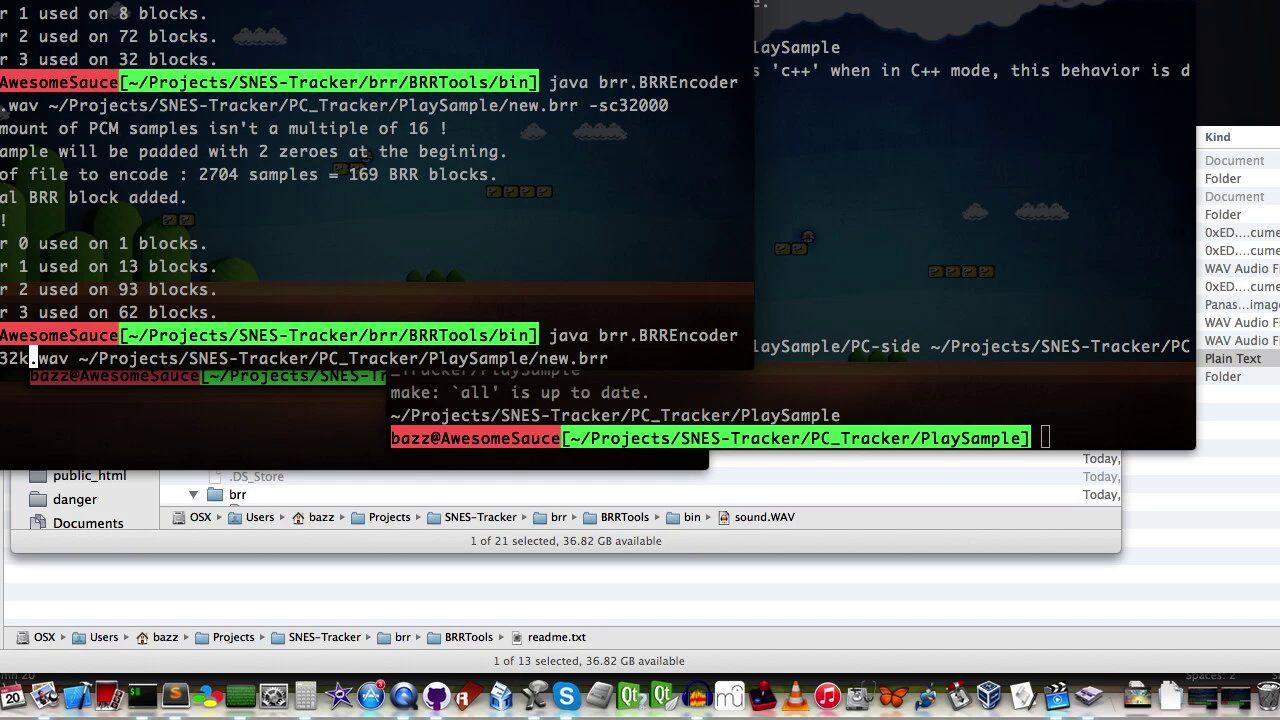
key("Return")
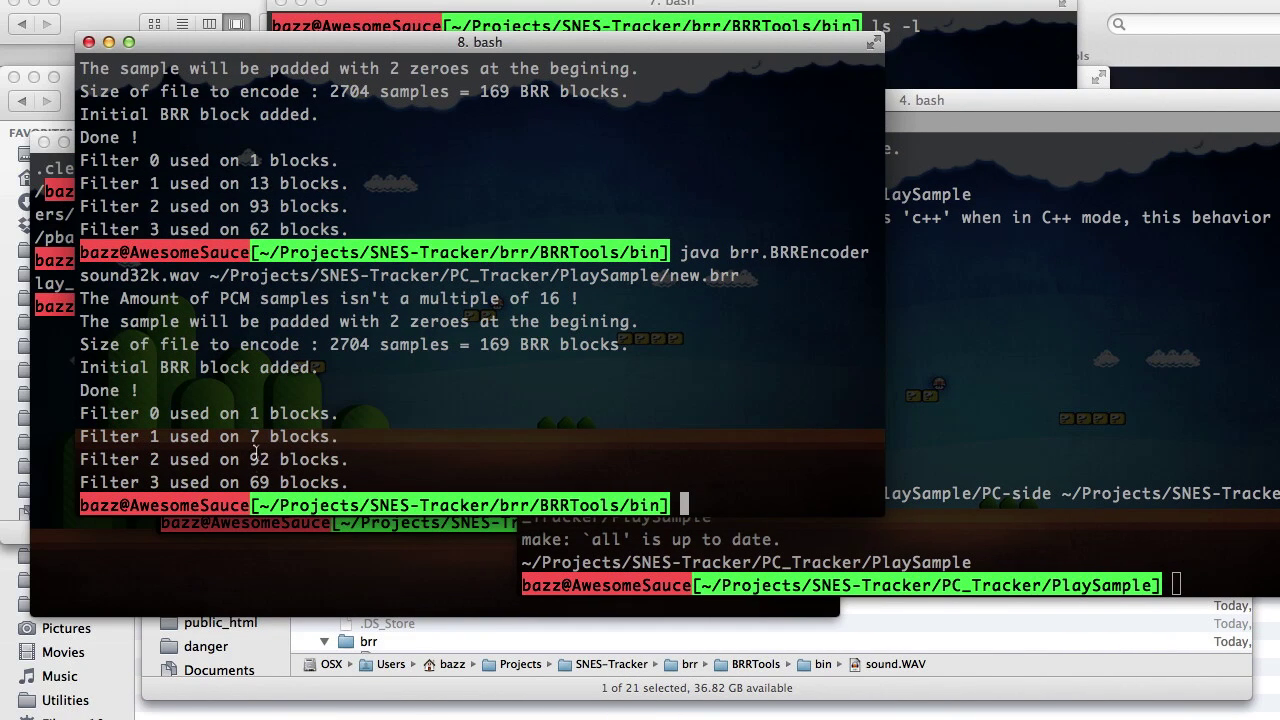
Run ./play_sample.sh in the PlaySample terminal to hear the sample encoded from sound32k.wav
left_click(946, 432)
key("Up")
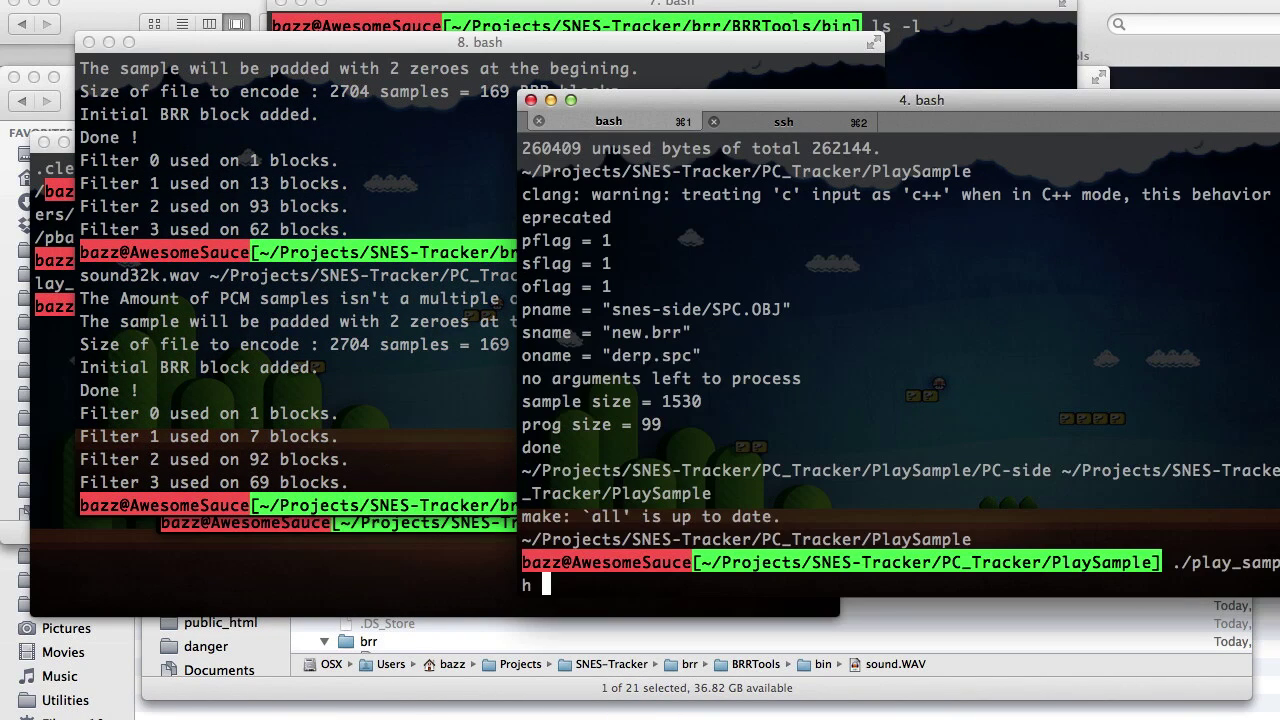
key("Return")
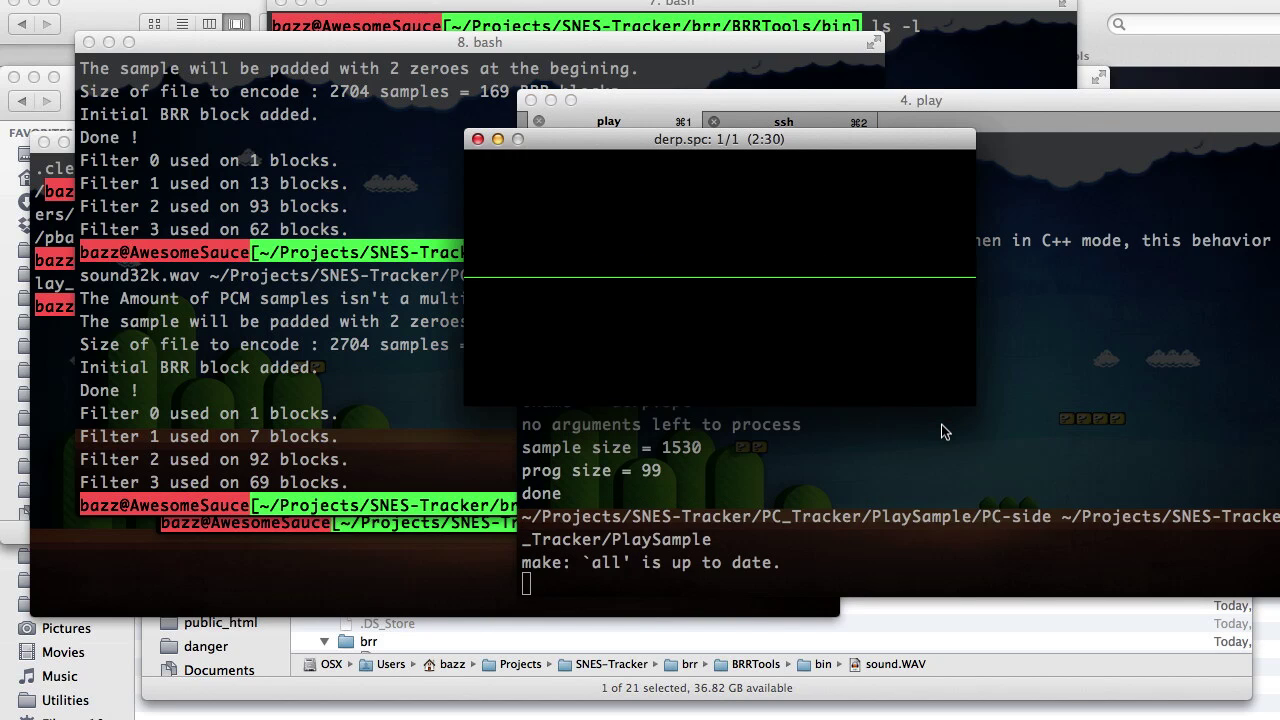
Recall and rerun the BRREncoder command that encodes sound.wav to new.brr with -sc32000
left_click(481, 410)
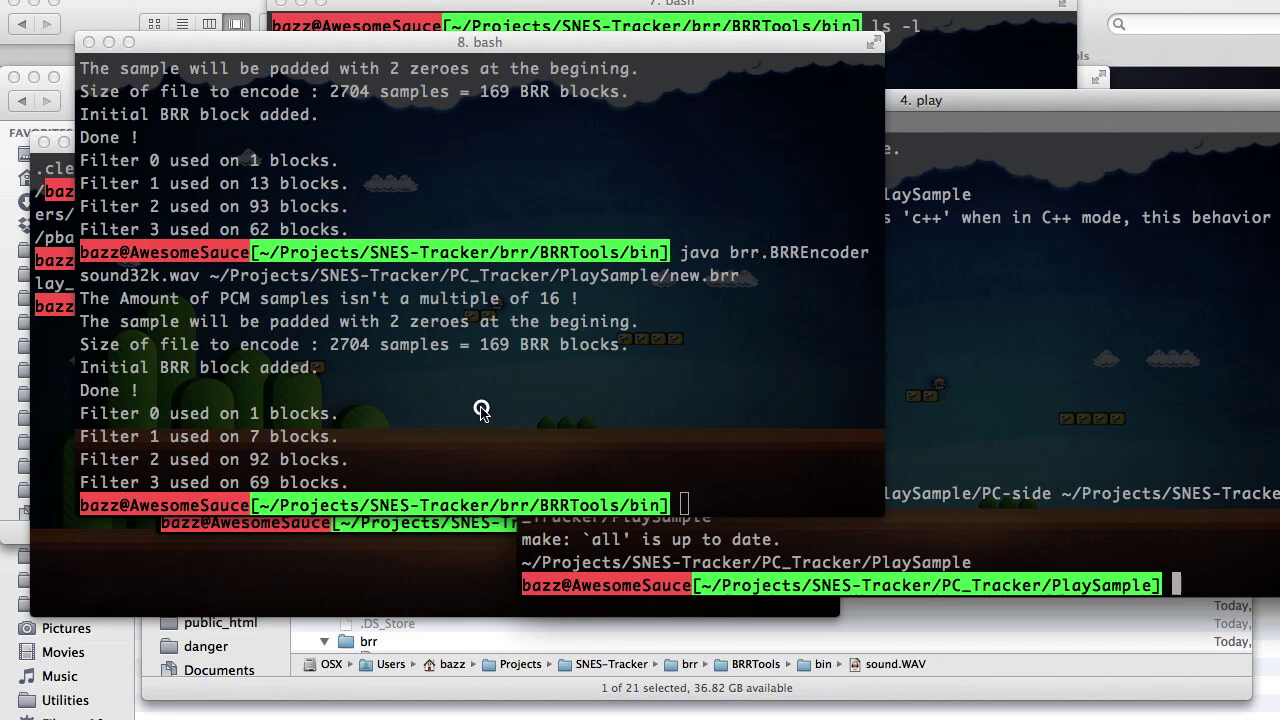
key("Up")
key("Up")
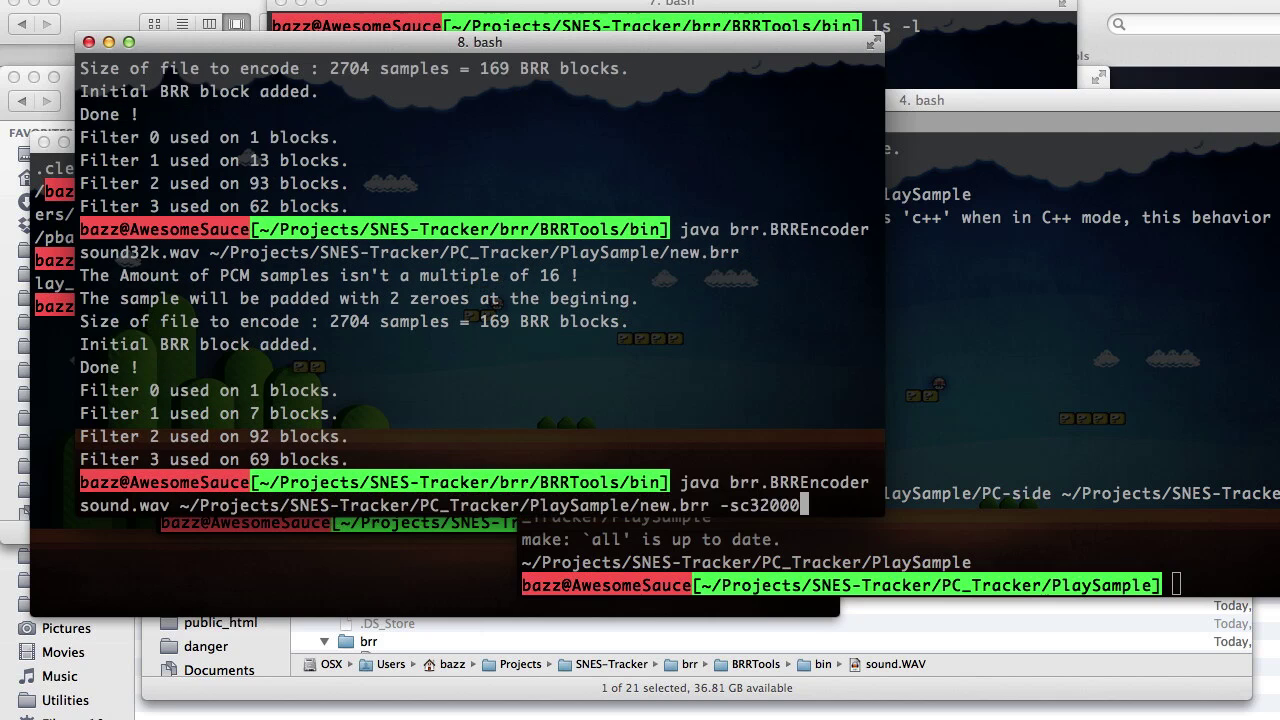
key("Return")
Run ./play_sample.sh again to hear the -sc32000 encoding of sound.wav, and return to the encoder terminal
left_click(1092, 419)
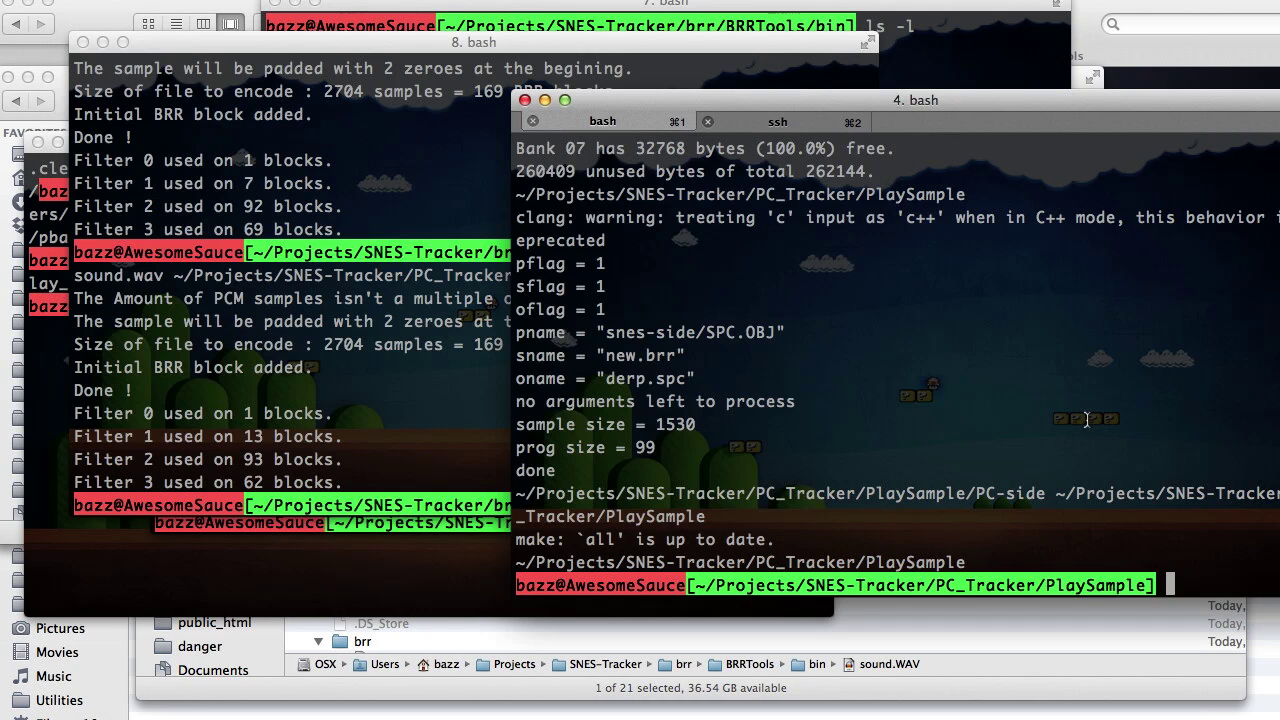
key("Up")
key("Return")
left_click(423, 440)
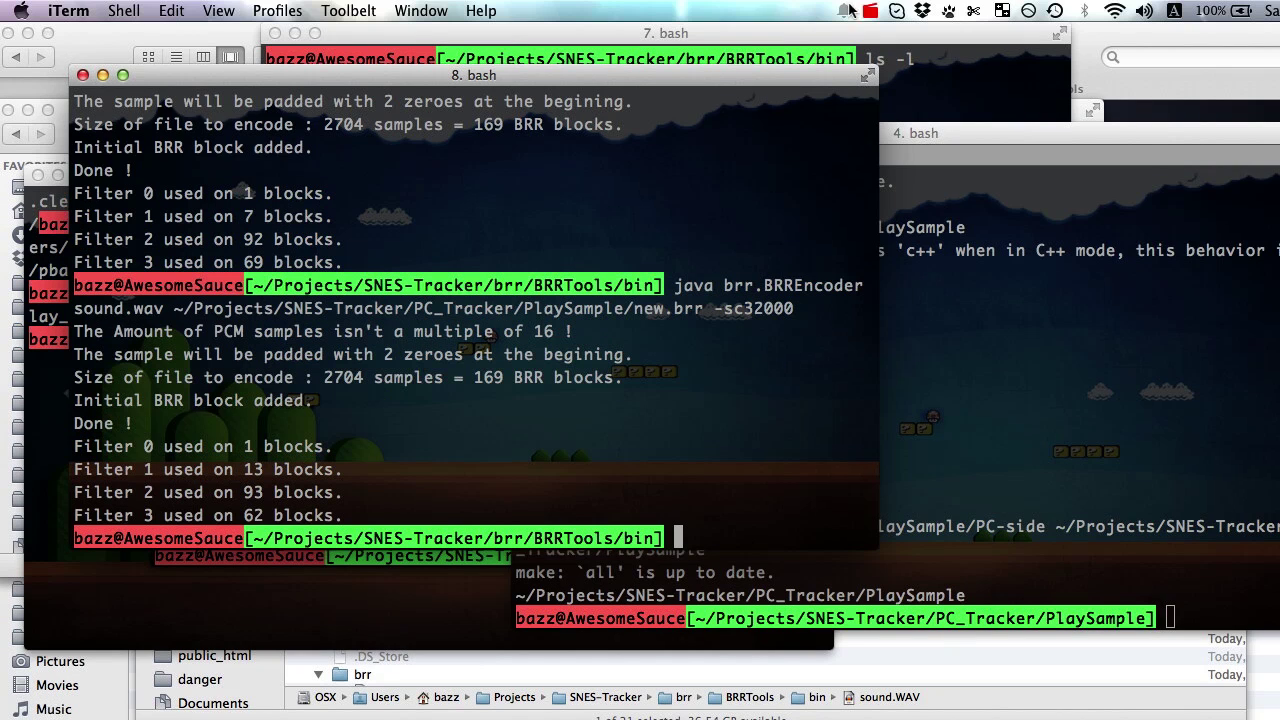
left_click(869, 12)
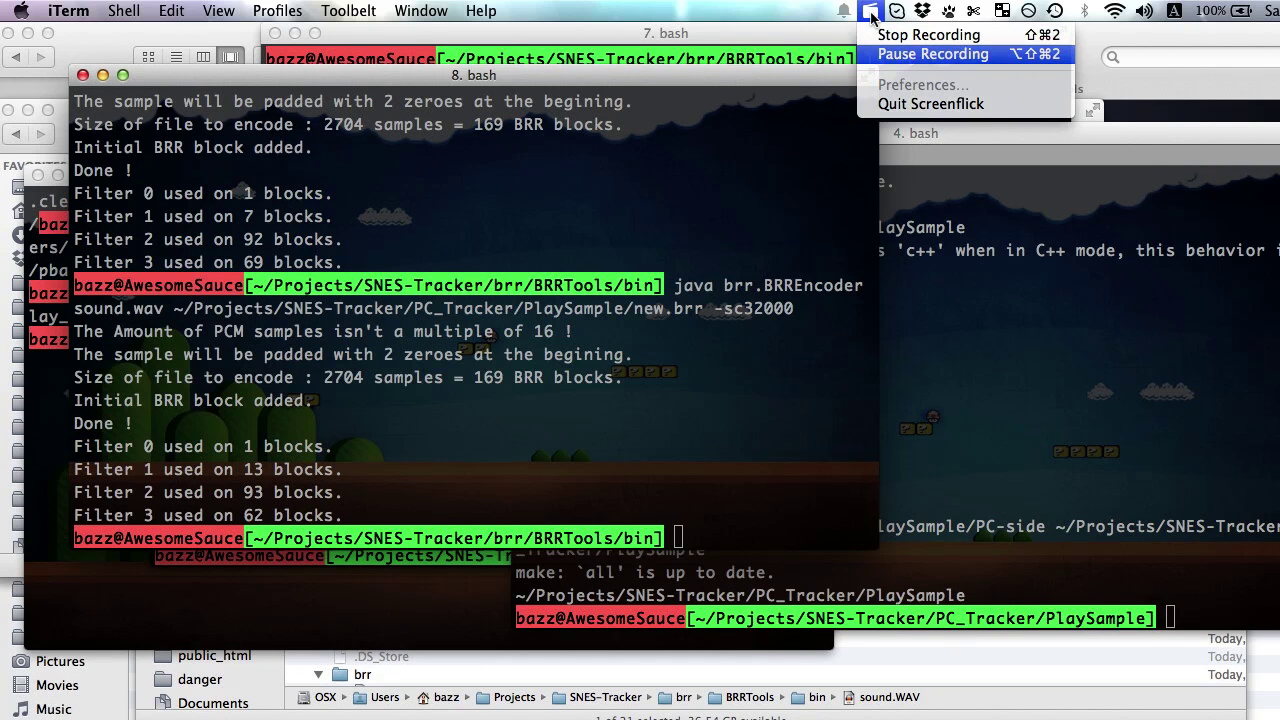
Recall the BRREncoder command for sound.wav and replace its -sc32000 option with -rc
key("Up")
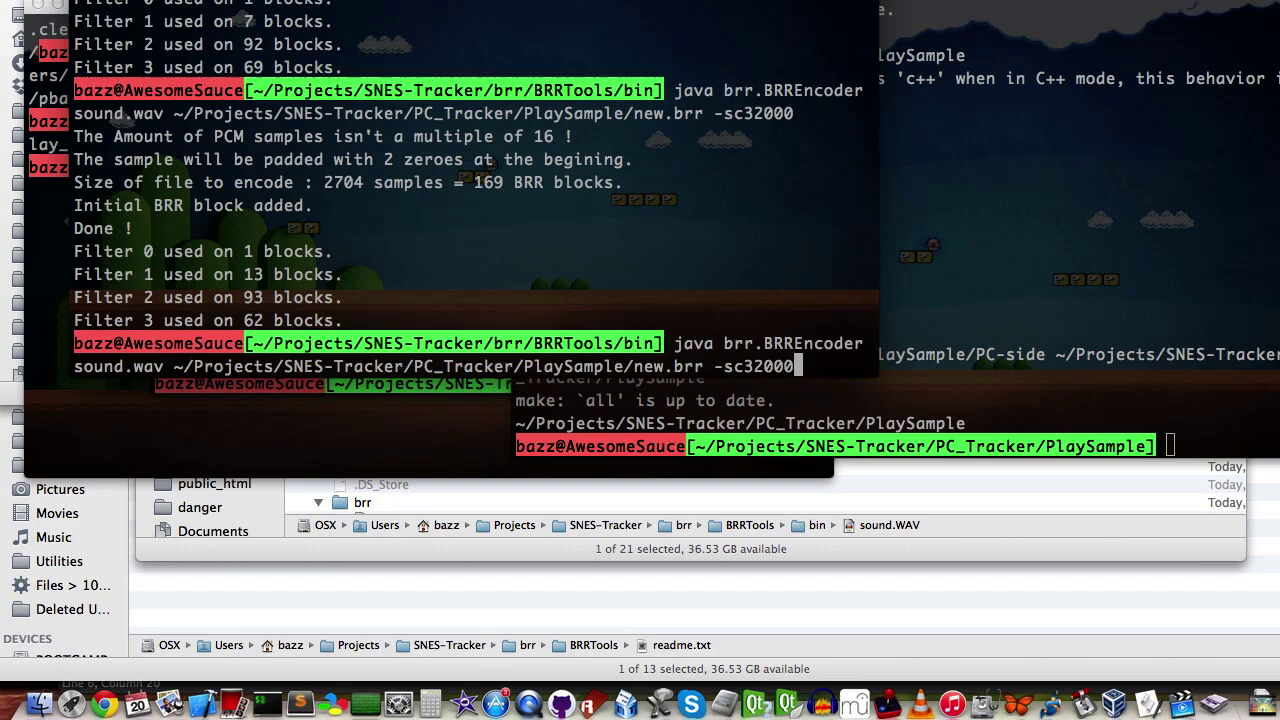
key("Left")
key("Left")
key("Left")
key("Left")
key("Left")
key("Left")
key("BackSpace")
type("r")
key("Right")
key("Right")
key("Right")
key("Right")
key("Right")
key("Right")
key("BackSpace")
key("BackSpace")
key("BackSpace")
key("BackSpace")
key("BackSpace")
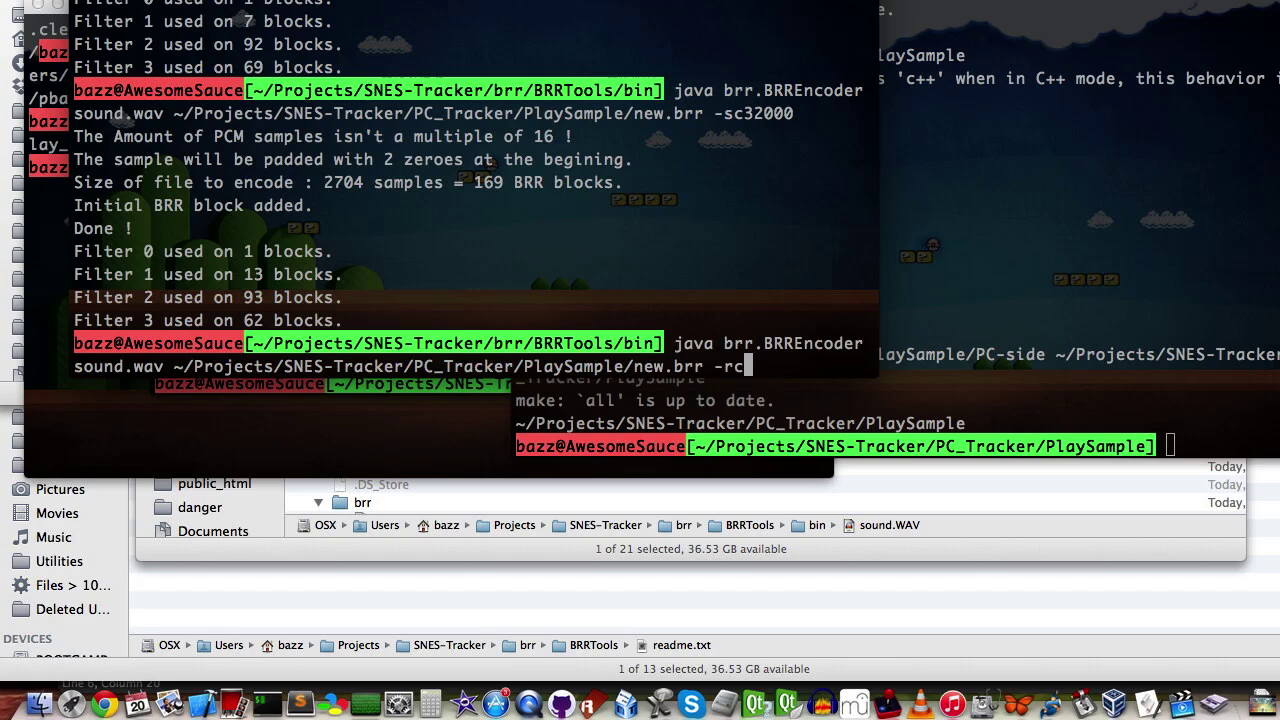
Set the resample ratio of the -rc option to 2.0
type("1.0")
key("Left")
key("Left")
key("Left")
key("Delete")
type("2")
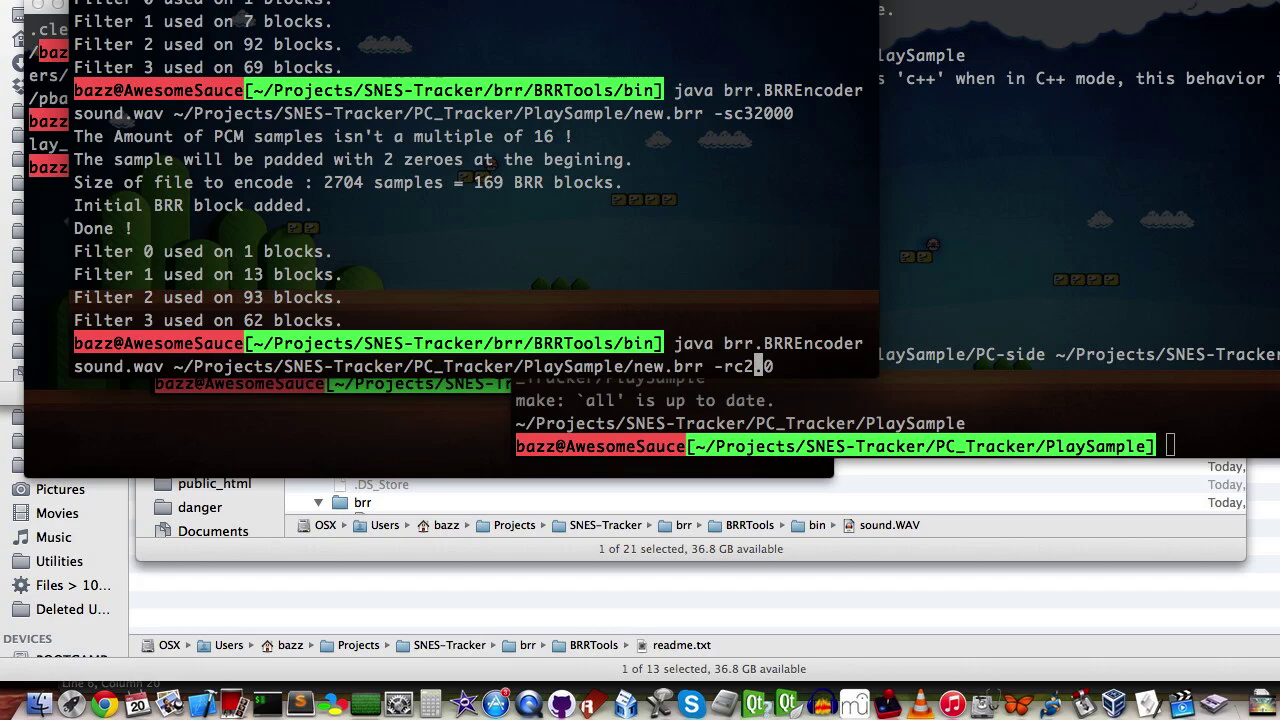
Change the input file to sound32k.wav and run the BRREncoder command with -rc2.0
key("alt+Left")
key("alt+Left")
key("alt+Left")
key("alt+Left")
key("alt+Left")
key("alt+Left")
key("alt+Left")
key("Right")
key("Right")
key("Right")
key("Right")
key("Right")
type("32k.wav")
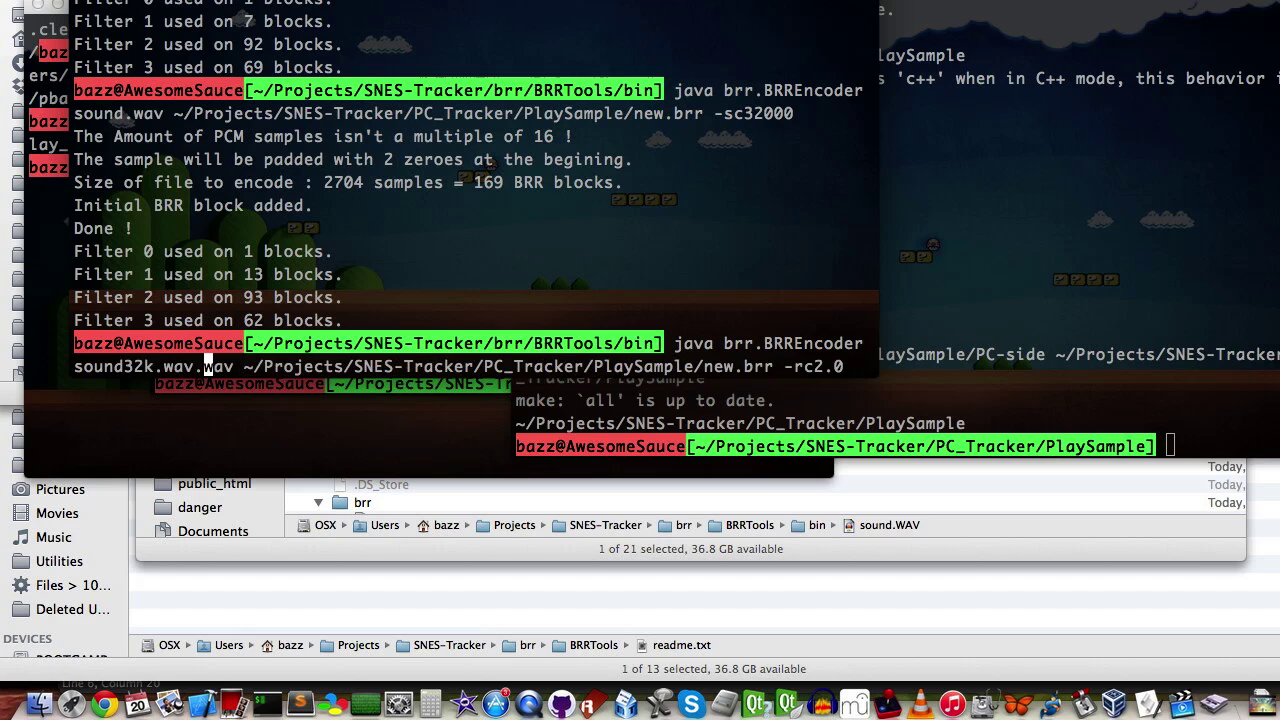
key("BackSpace")
key("BackSpace")
key("BackSpace")
key("BackSpace")
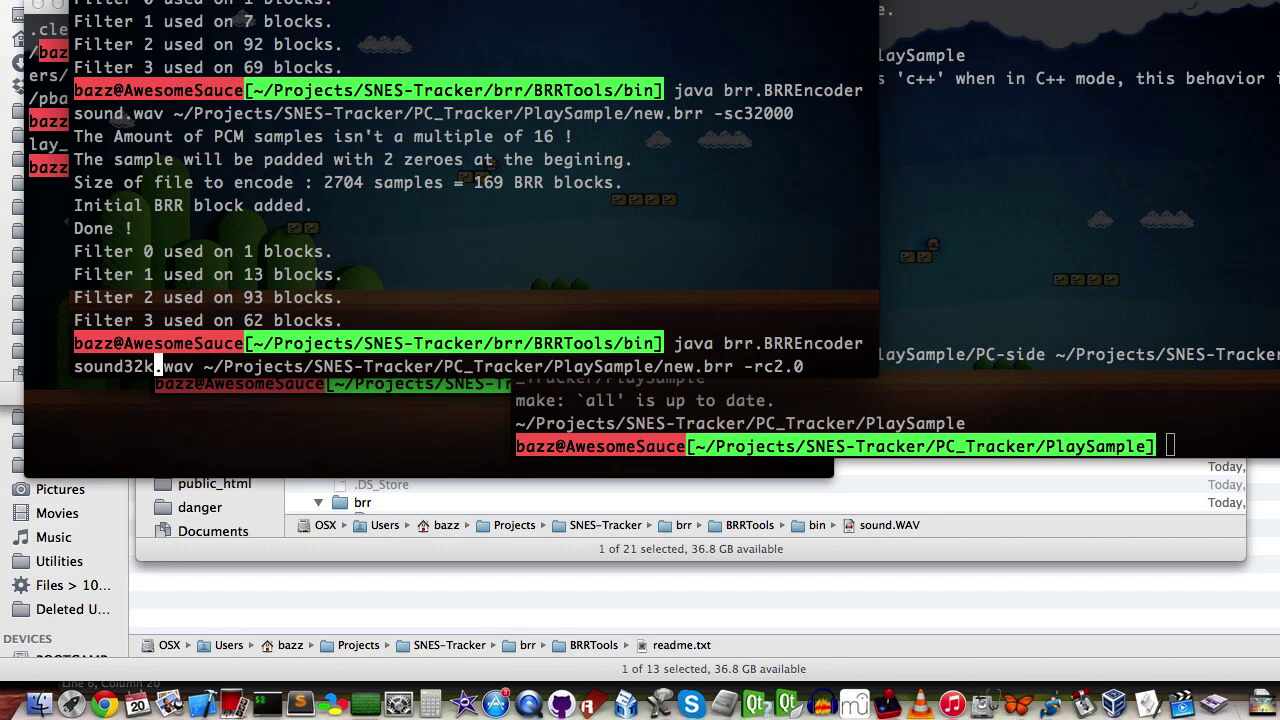
key("Return")
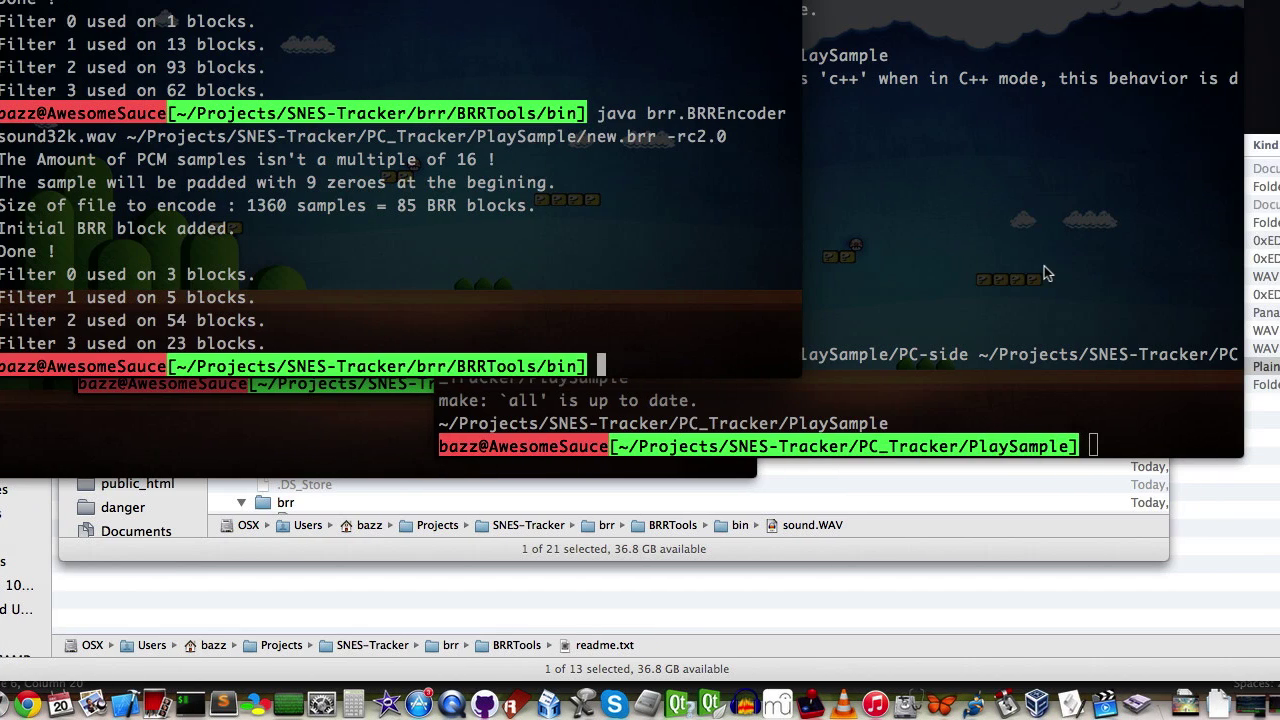
Run ./play_sample.sh in the PlaySample terminal to hear the sample encoded with -rc2.0
left_click(1121, 266)
key("Up")
key("Return")
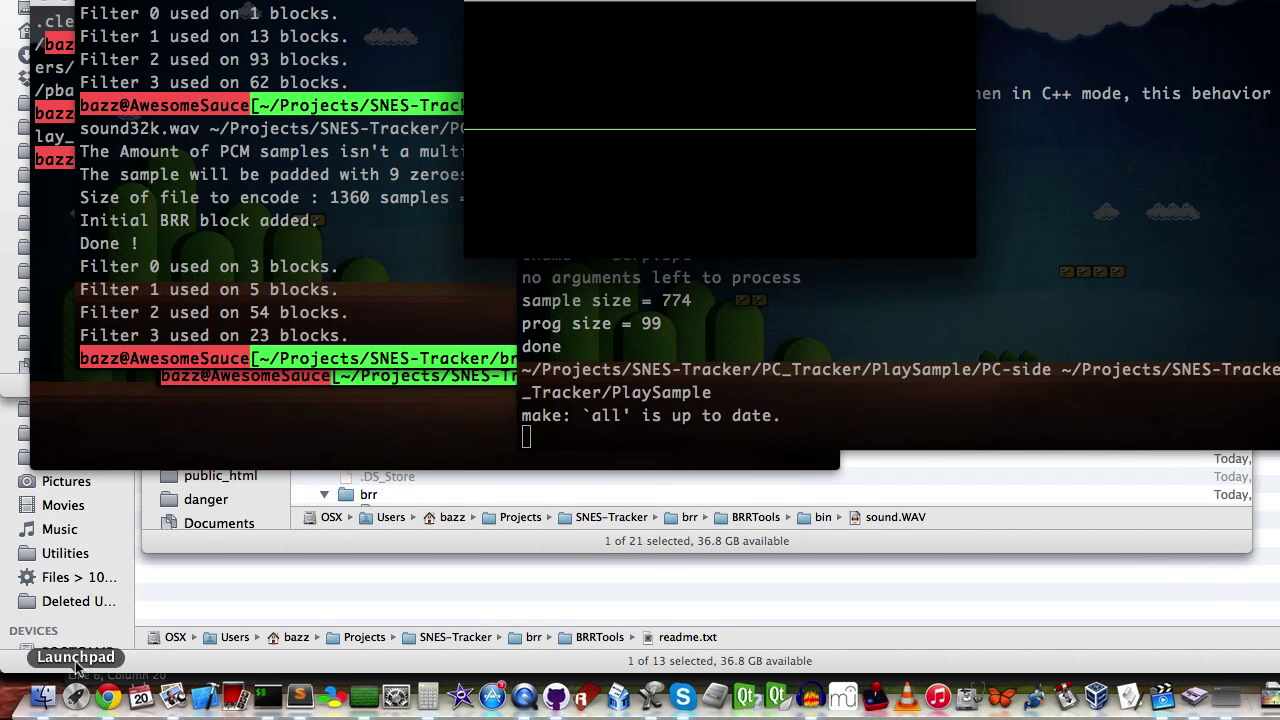
Preview sound32k.wav in Finder, bring up the play window to compare, and preview the file again
left_click(50, 695)
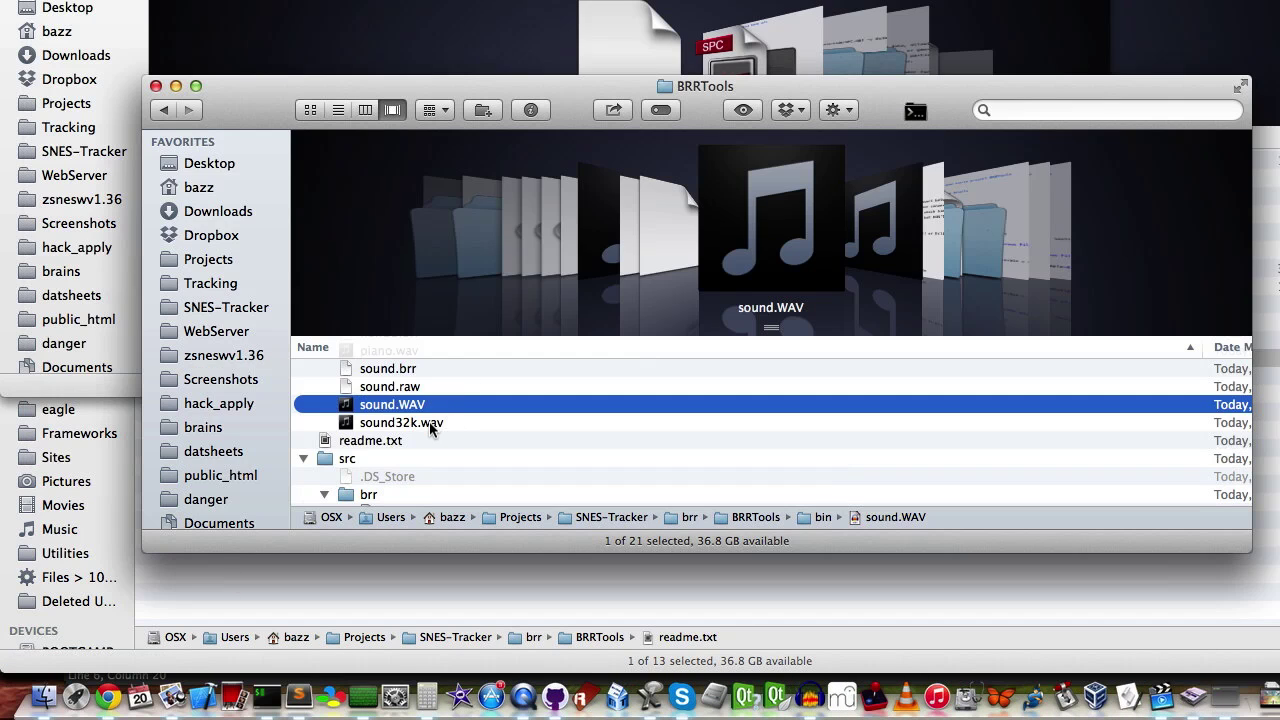
left_click(430, 424)
key("space")
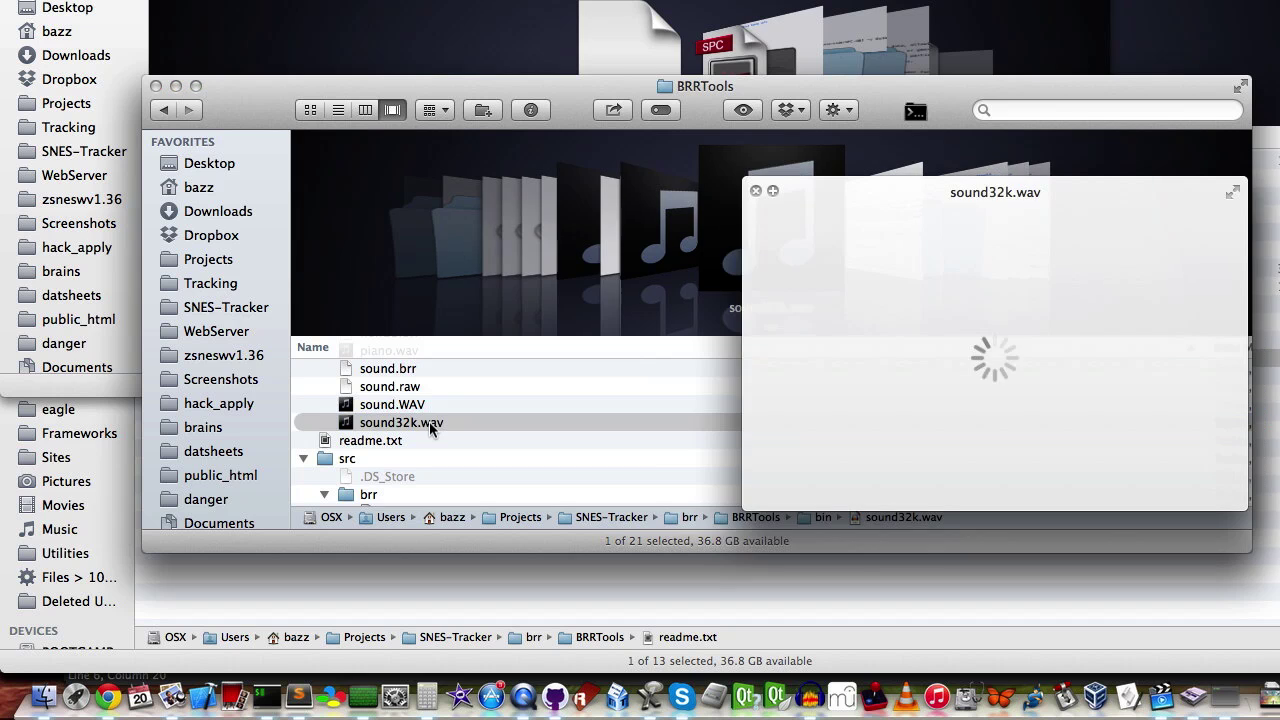
key("space")
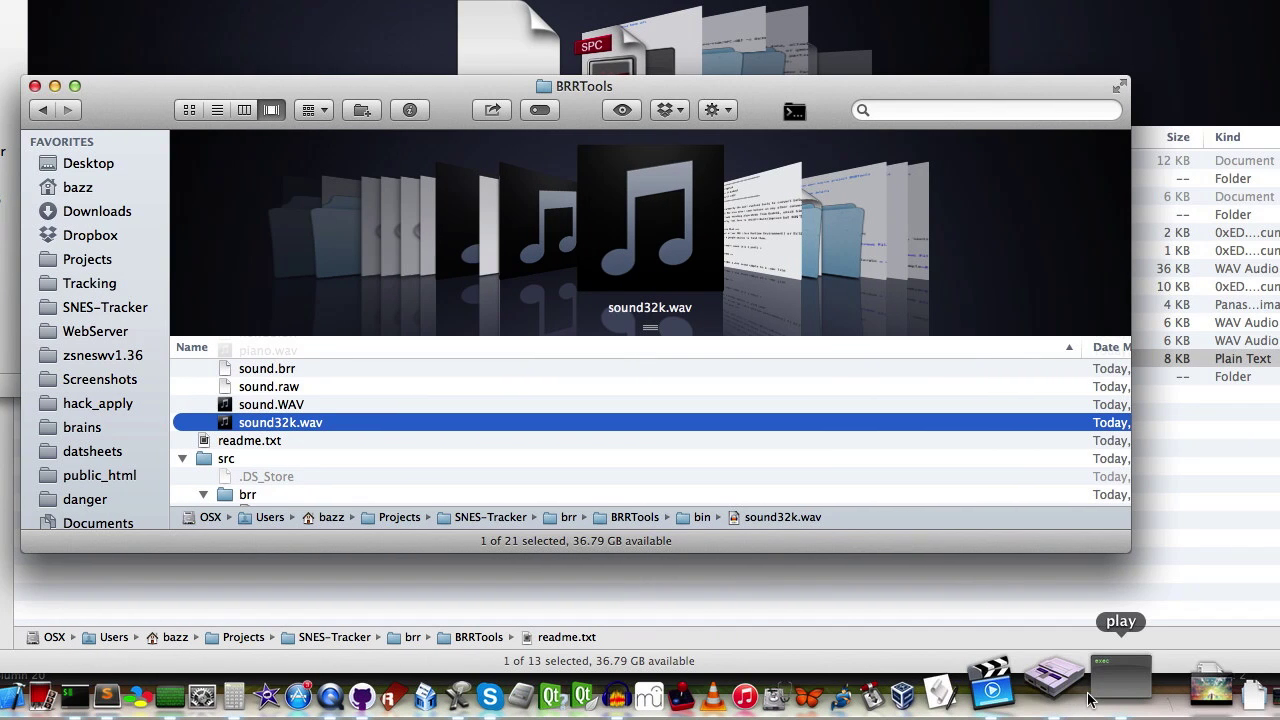
left_click(1090, 698)
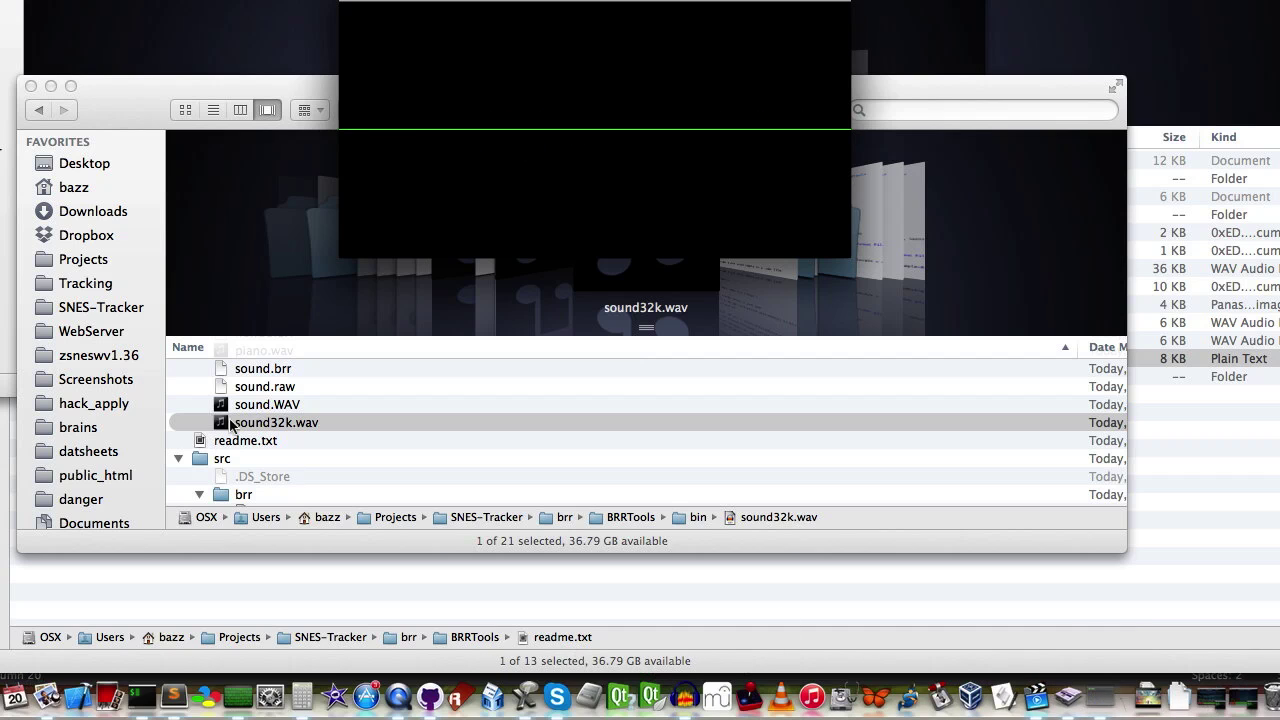
left_click(234, 423)
key("space")
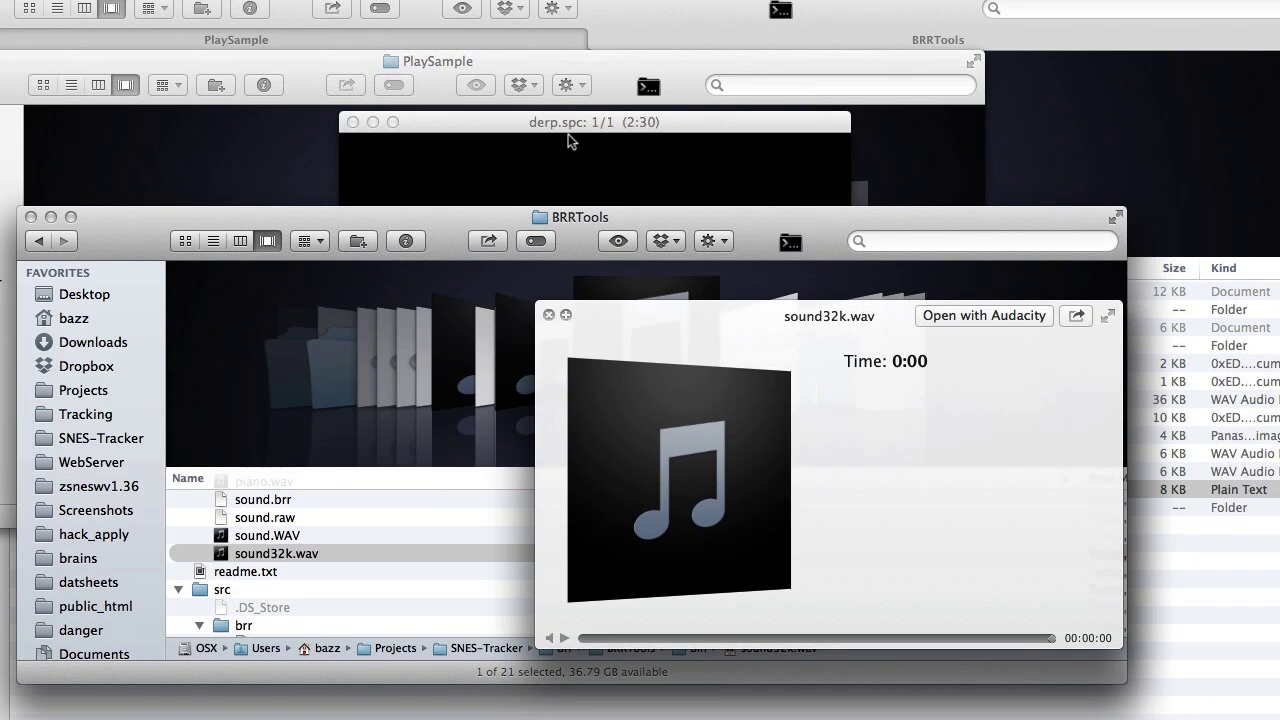
Bring the derp.spc player forward, then close it and the sound32k.wav preview
left_click(567, 140)
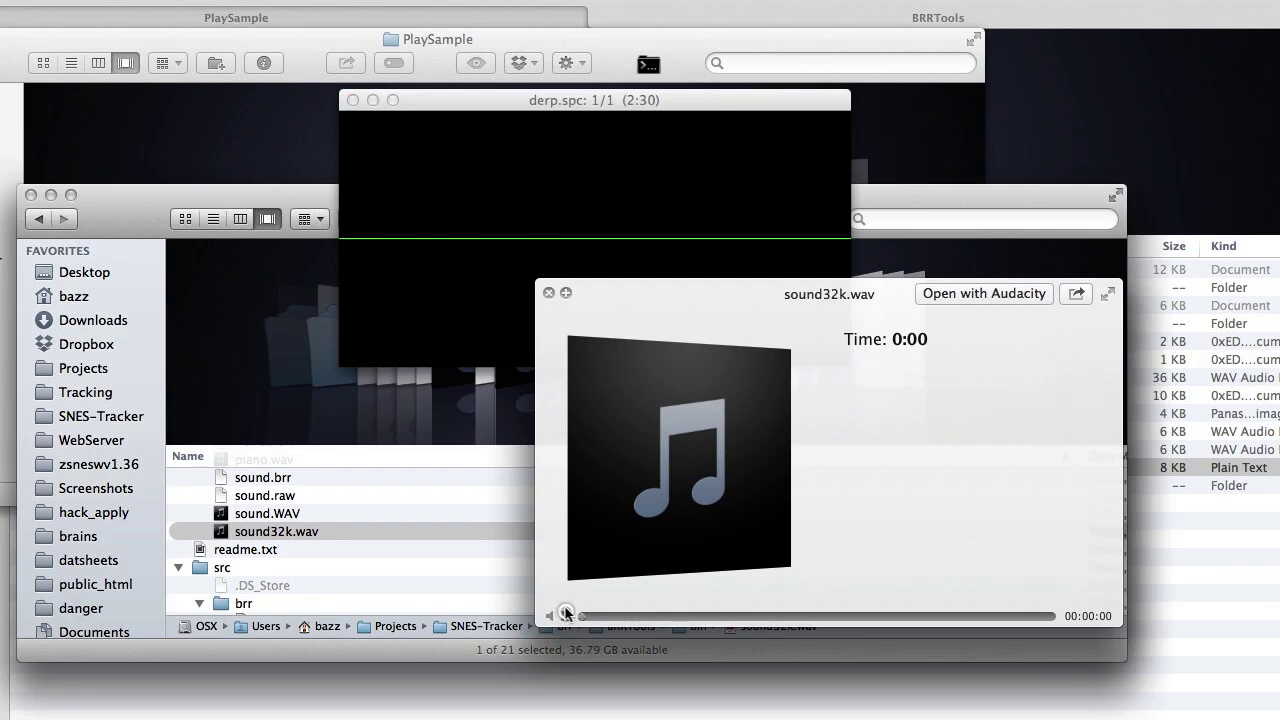
left_click(517, 215)
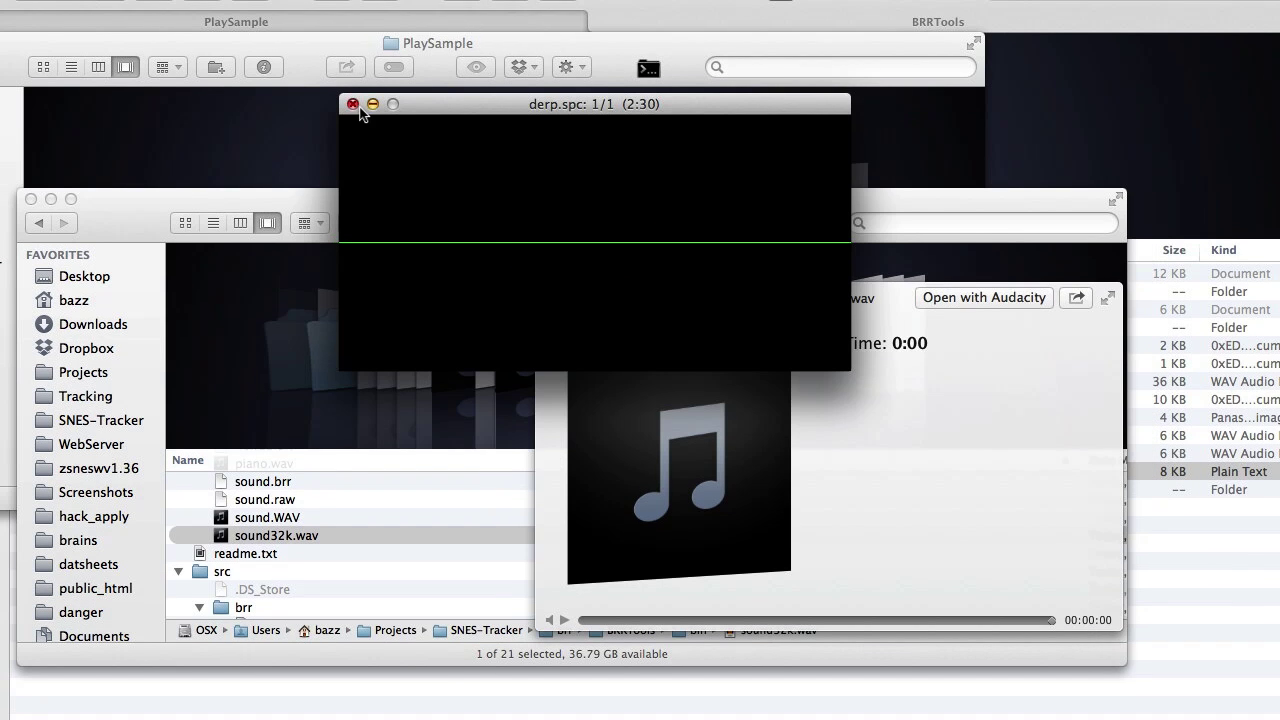
left_click(352, 100)
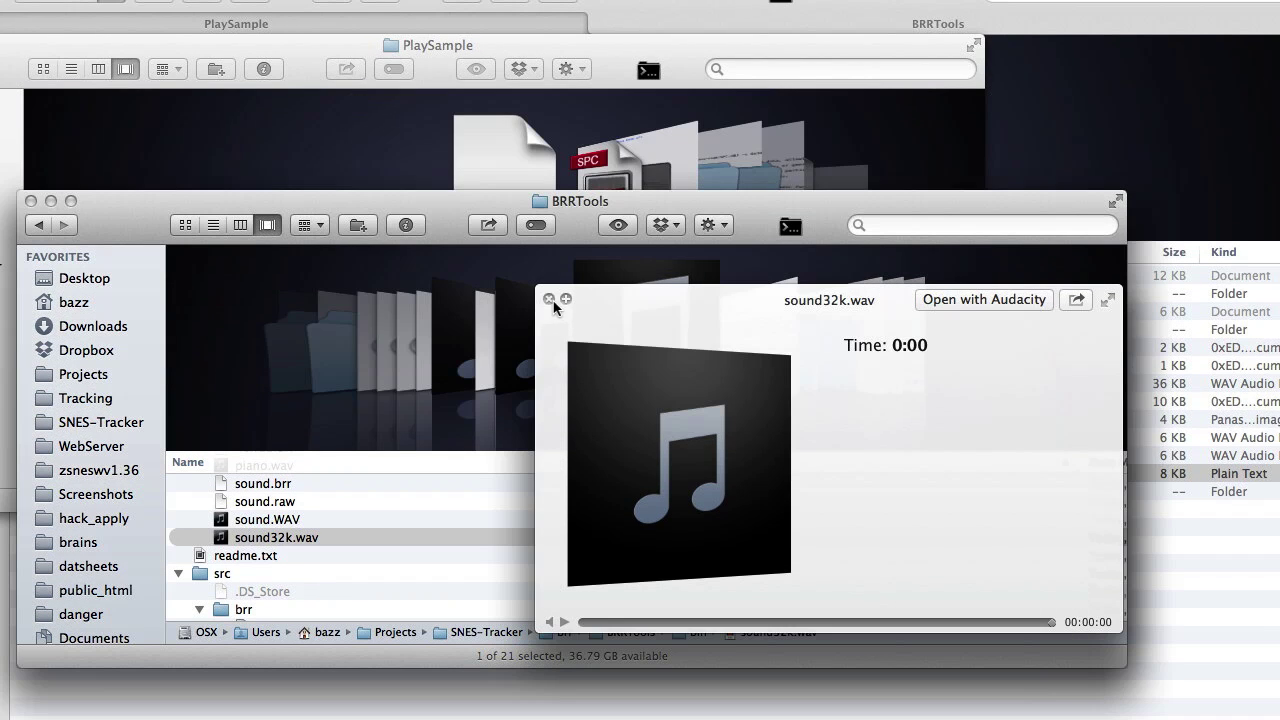
left_click(548, 298)
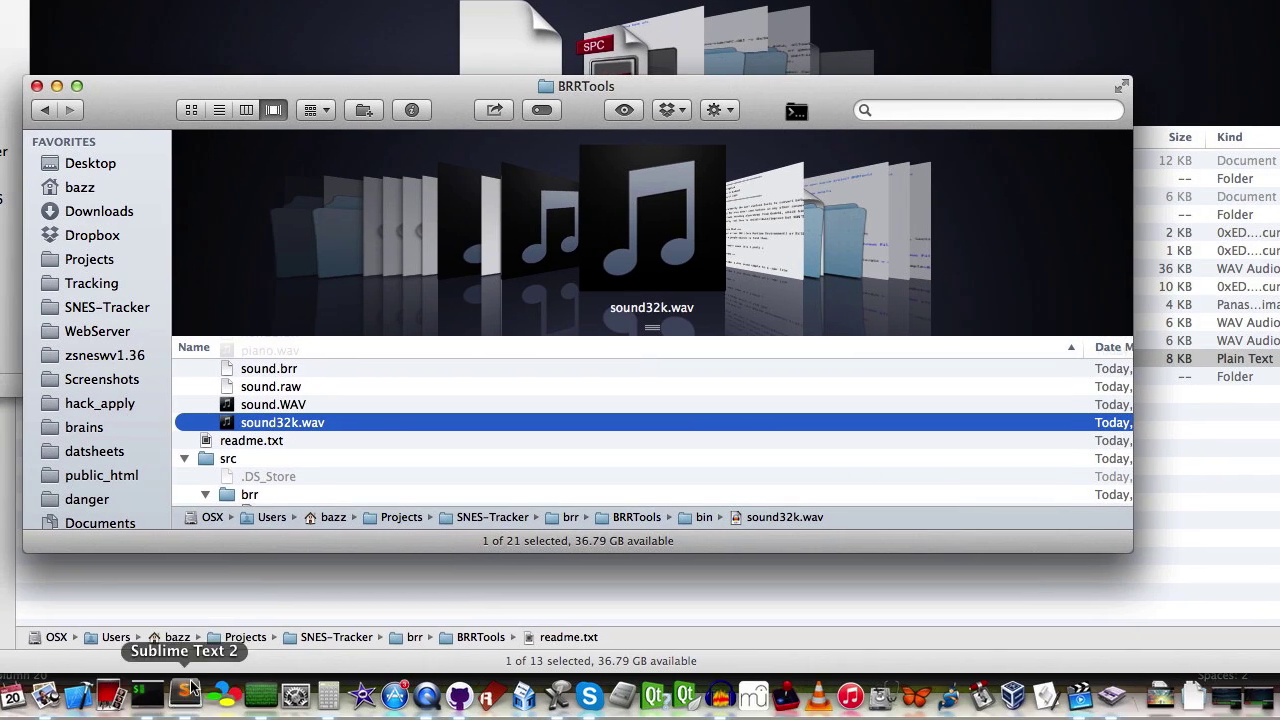
Switch to Sublime Text 2 to view the BRREncoder options in readme.txt
left_click(190, 690)
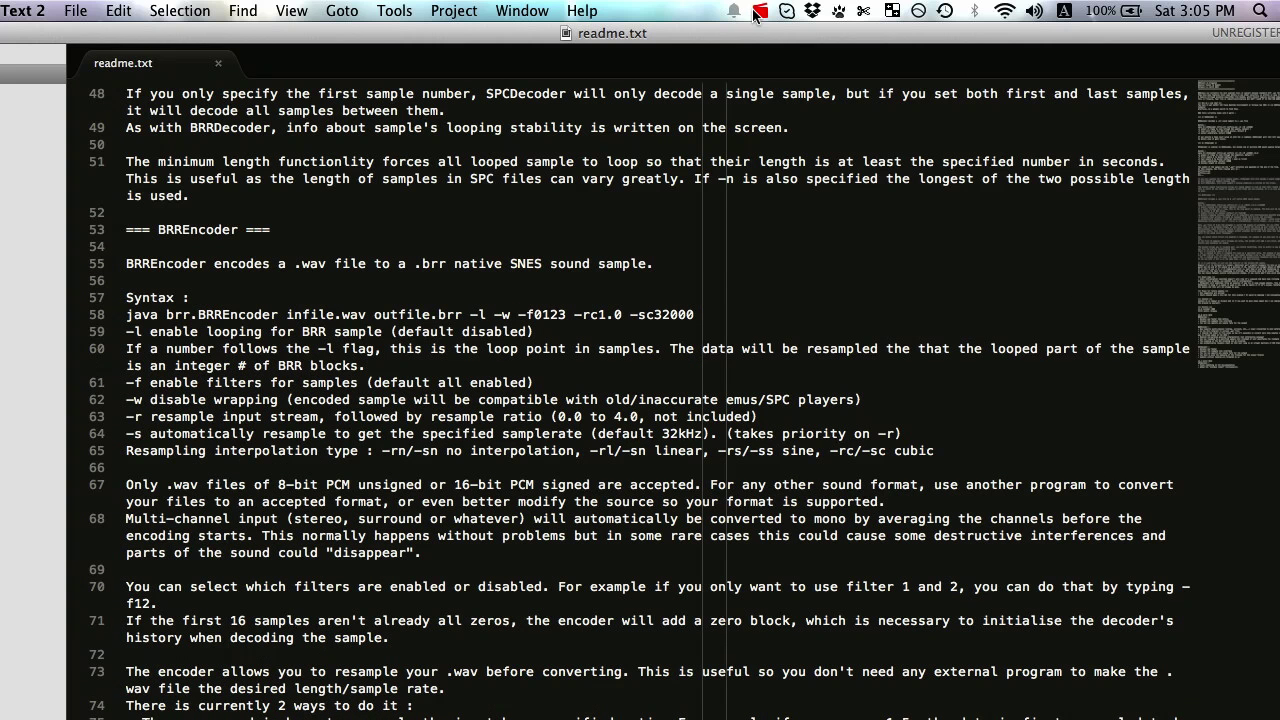
left_click(757, 12)
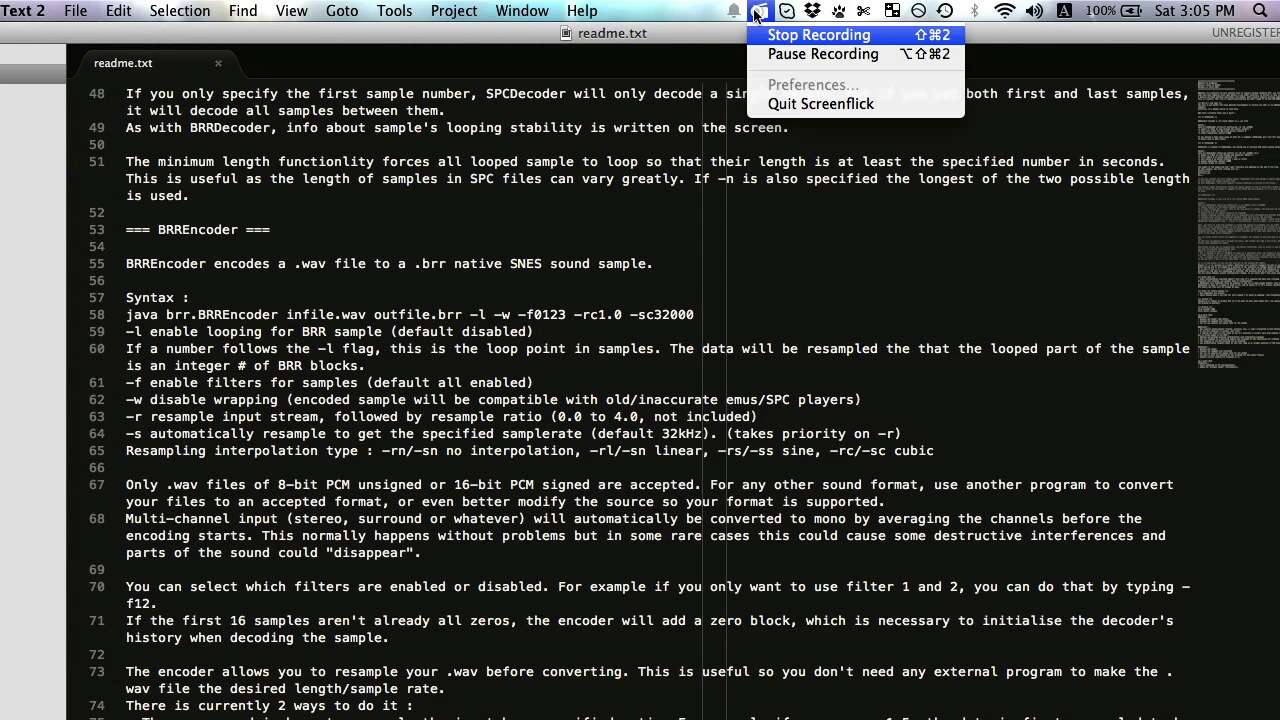